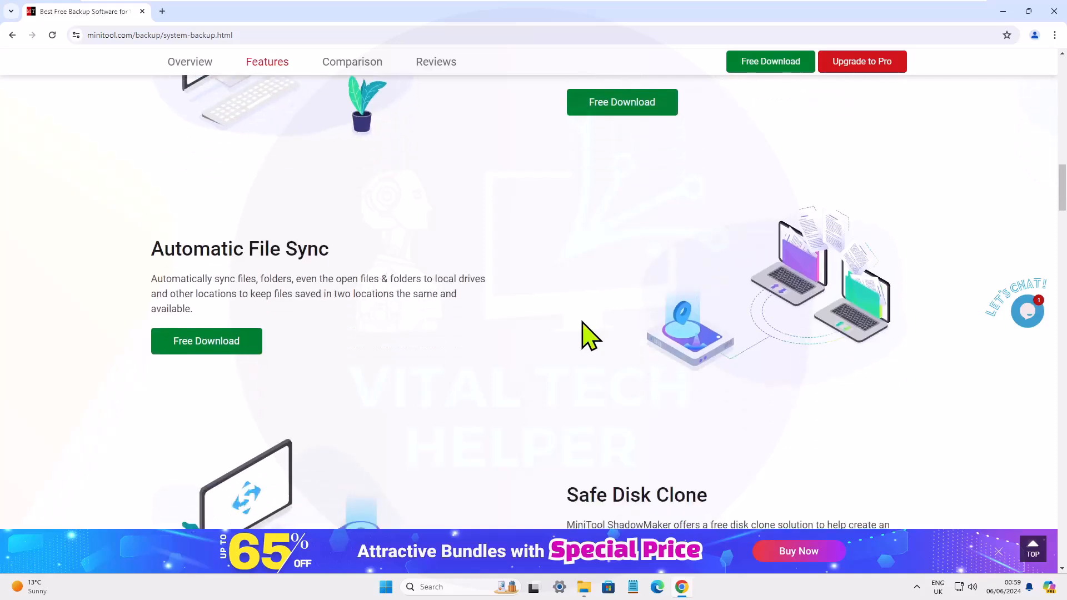
- Review the MiniTool ShadowMaker feature descriptions, from Automatic File Sync through the additional features
scroll(526, 320, down, 5)
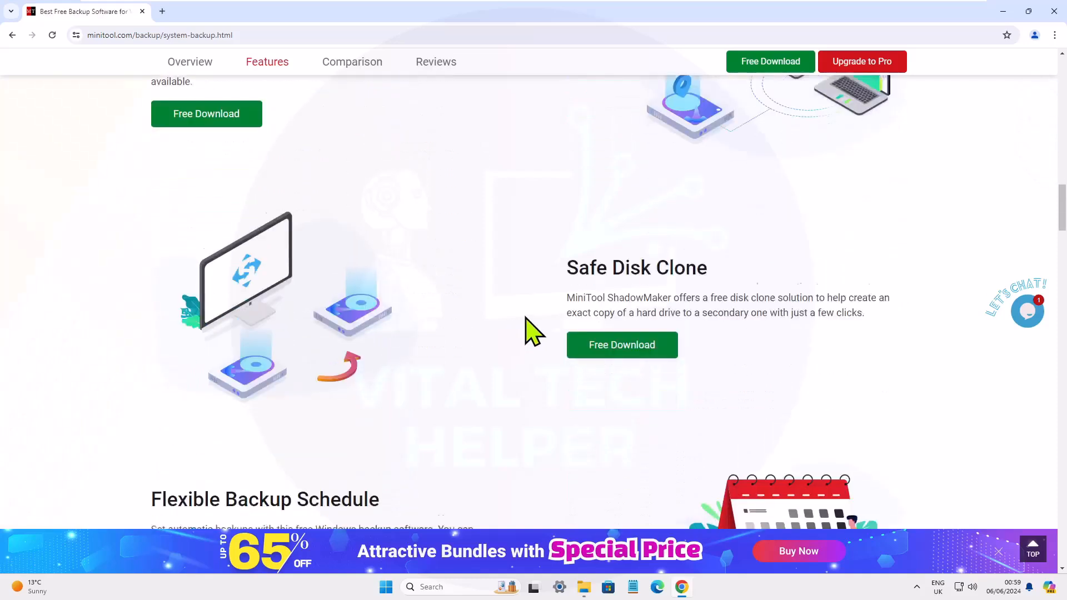
scroll(526, 321, down, 4)
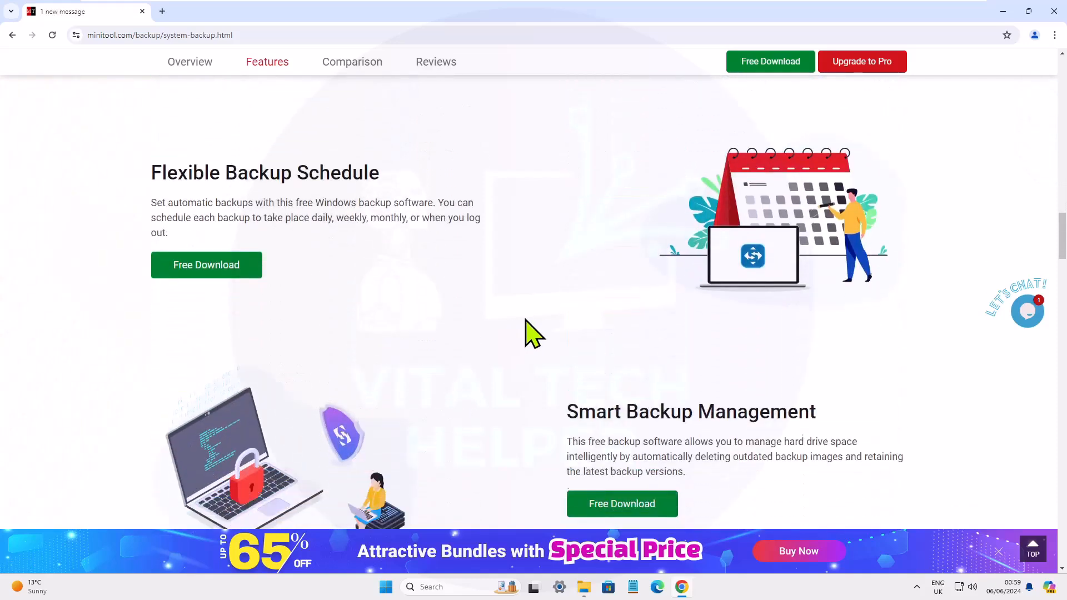
scroll(526, 321, down, 2)
scroll(528, 333, down, 4)
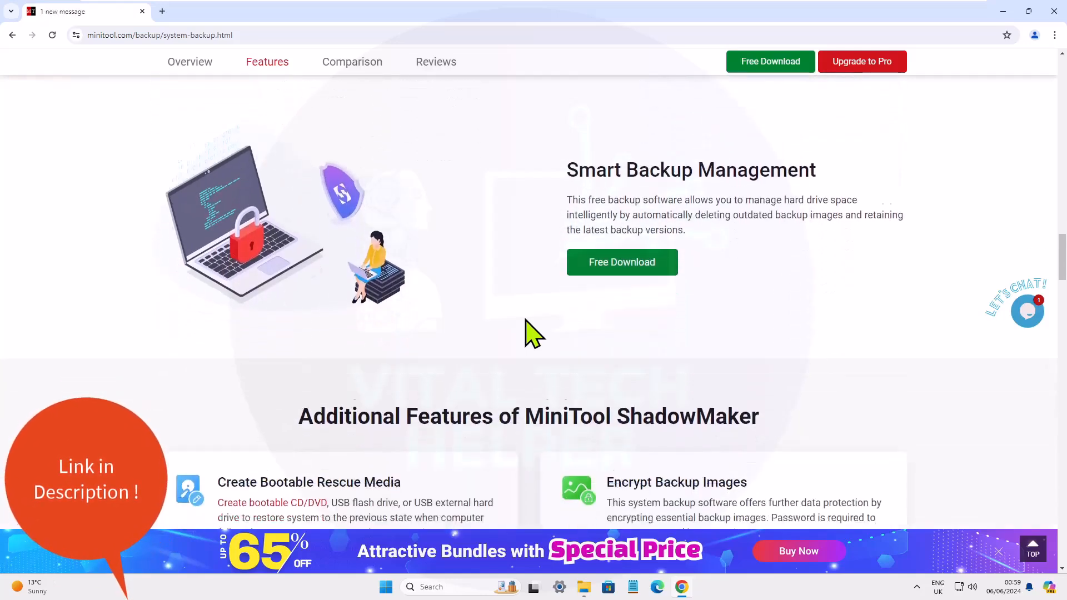
scroll(846, 328, down, 3)
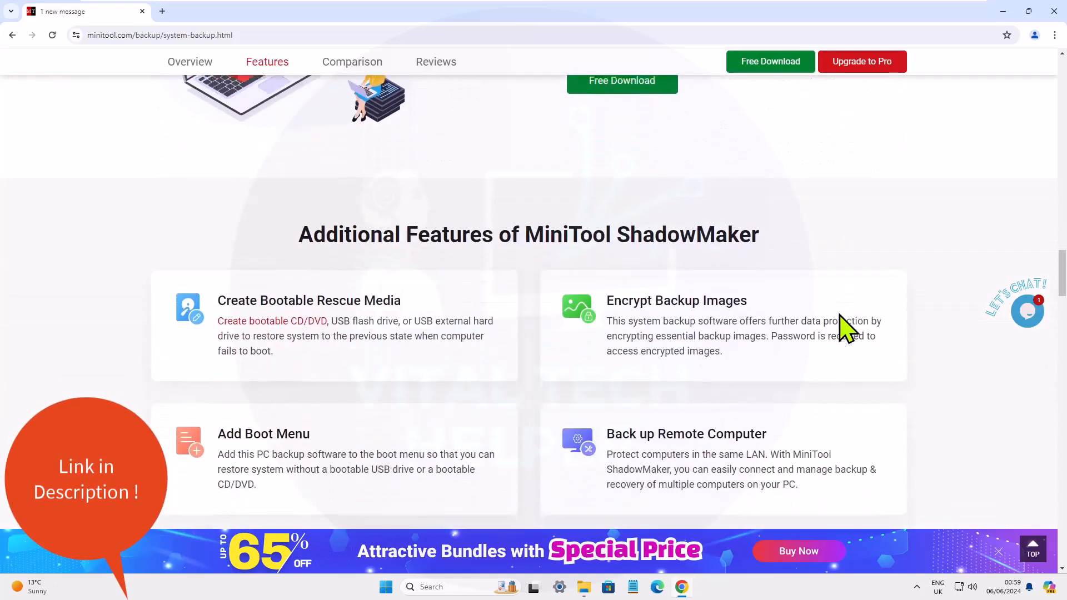
scroll(901, 315, down, 1)
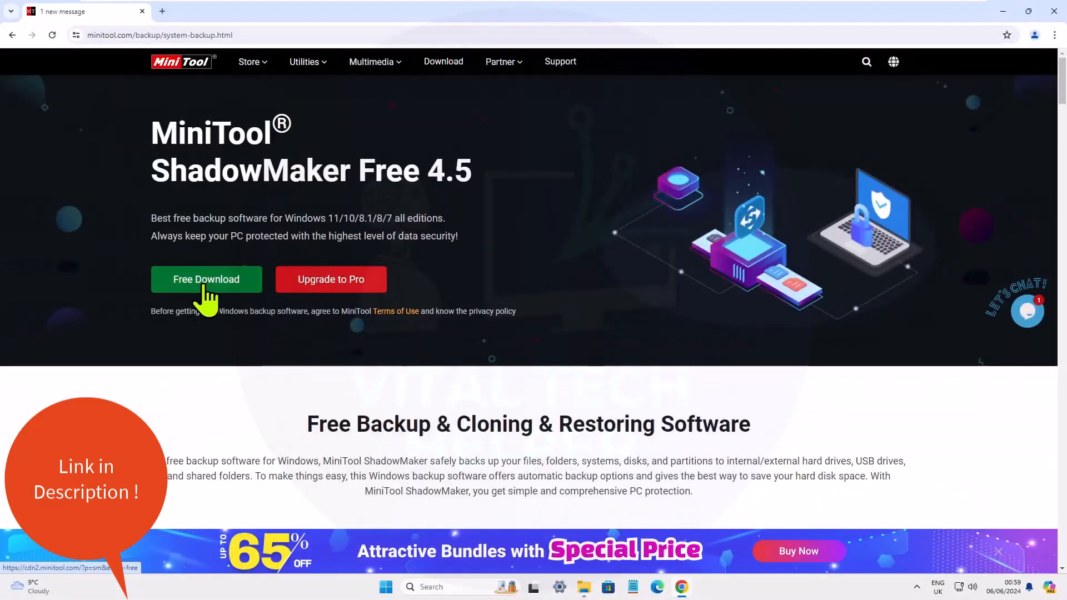
- Download MiniTool ShadowMaker Free 4.5 from the product page and install it in English with the default installation path
click(208, 286)
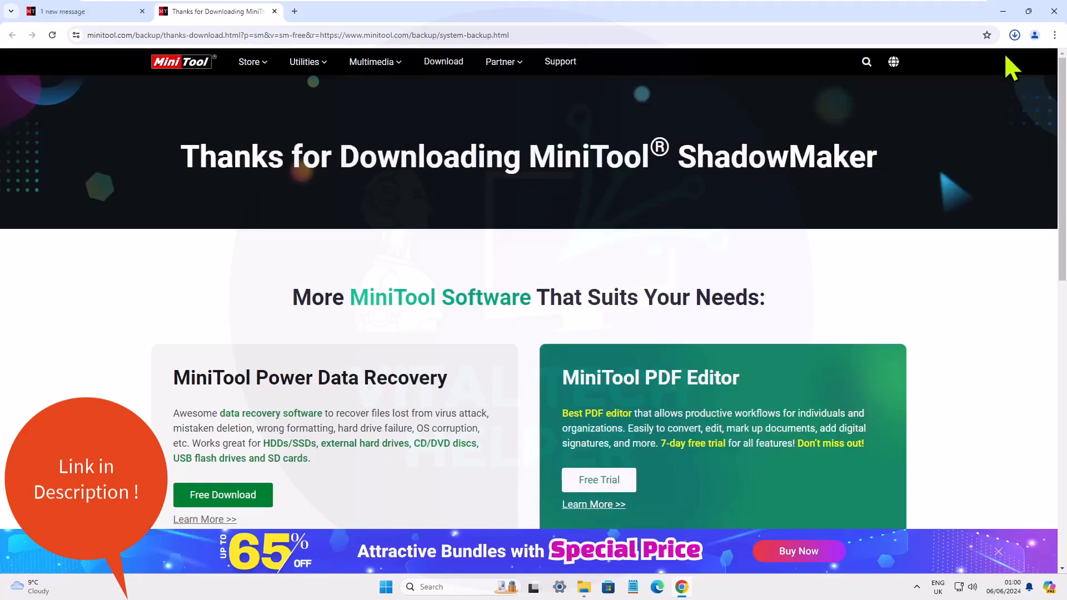
click(918, 66)
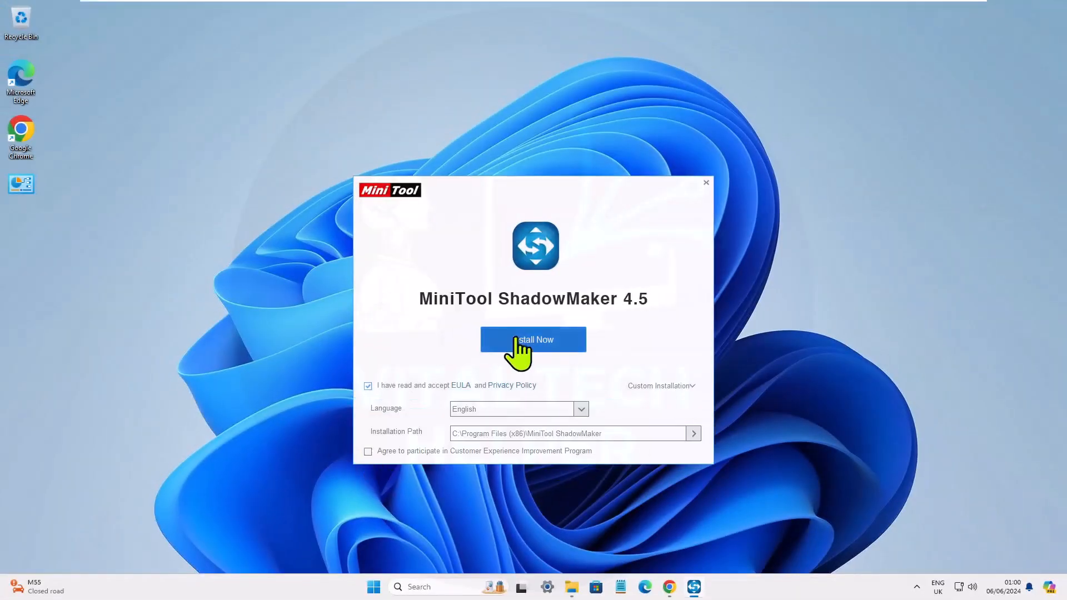
click(515, 339)
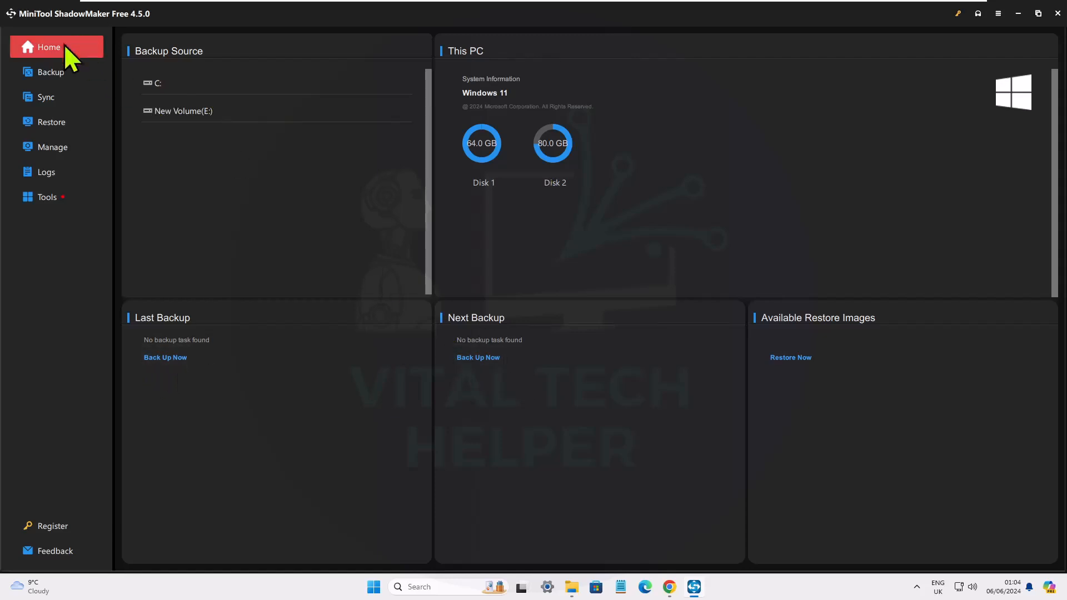
- Look through the Backup, Sync, Restore, Manage, Logs and Tools sections of MiniTool ShadowMaker
click(54, 75)
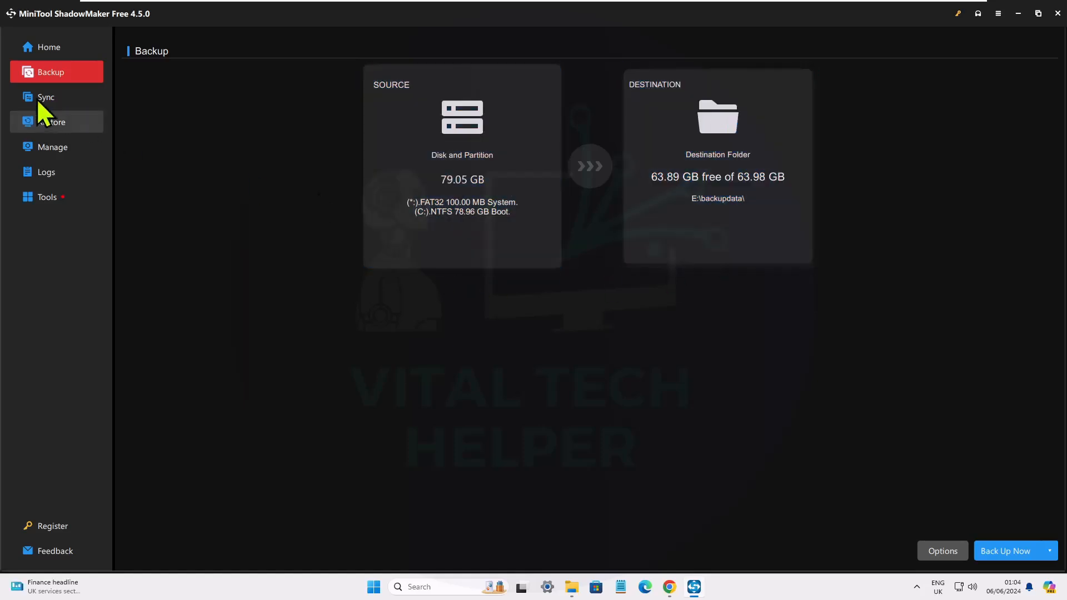
click(41, 96)
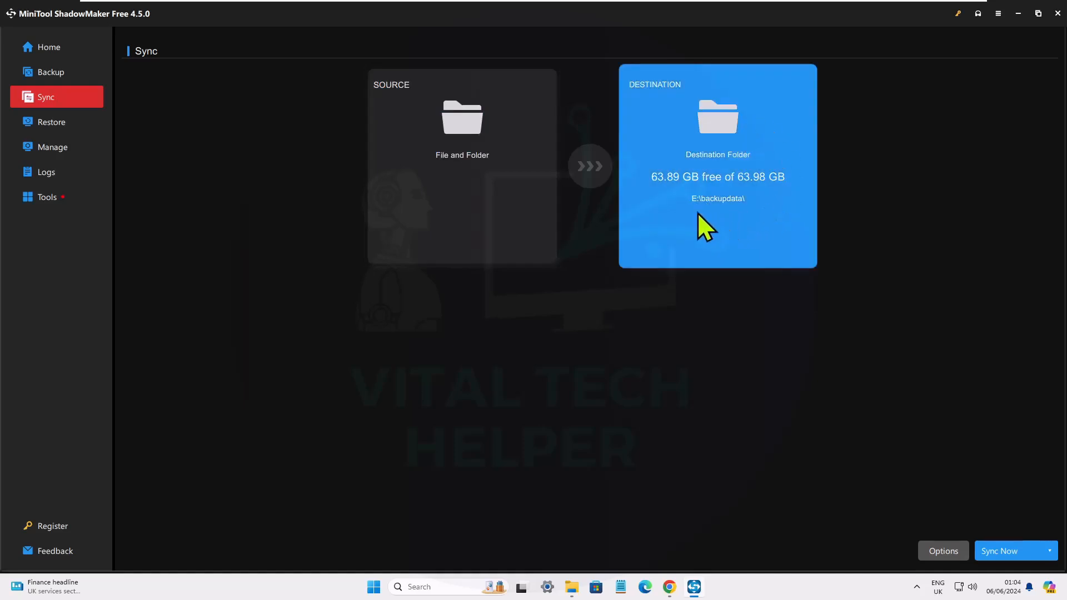
click(49, 122)
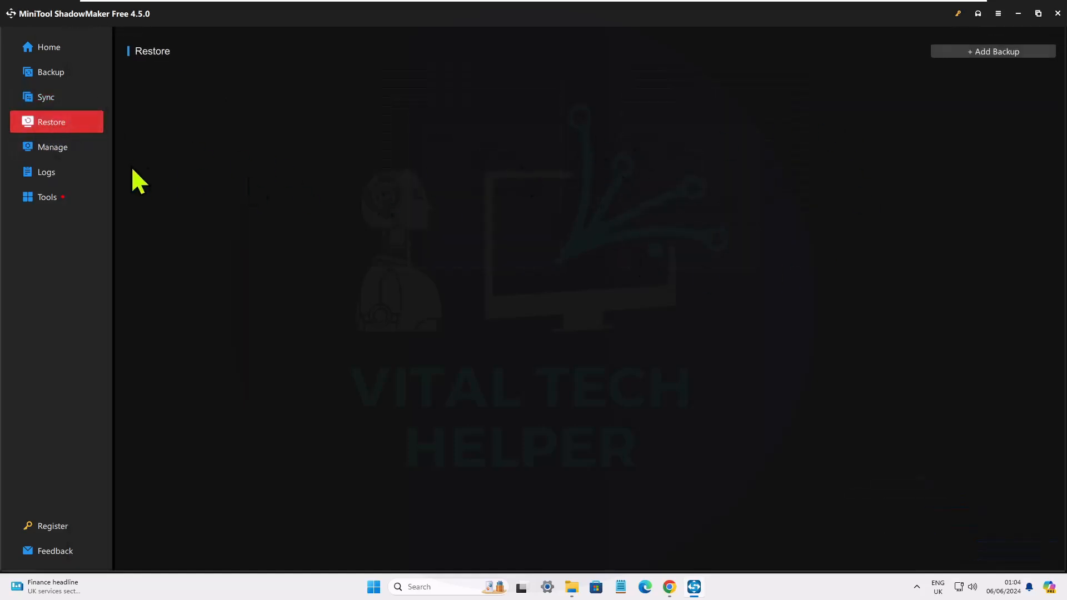
click(40, 147)
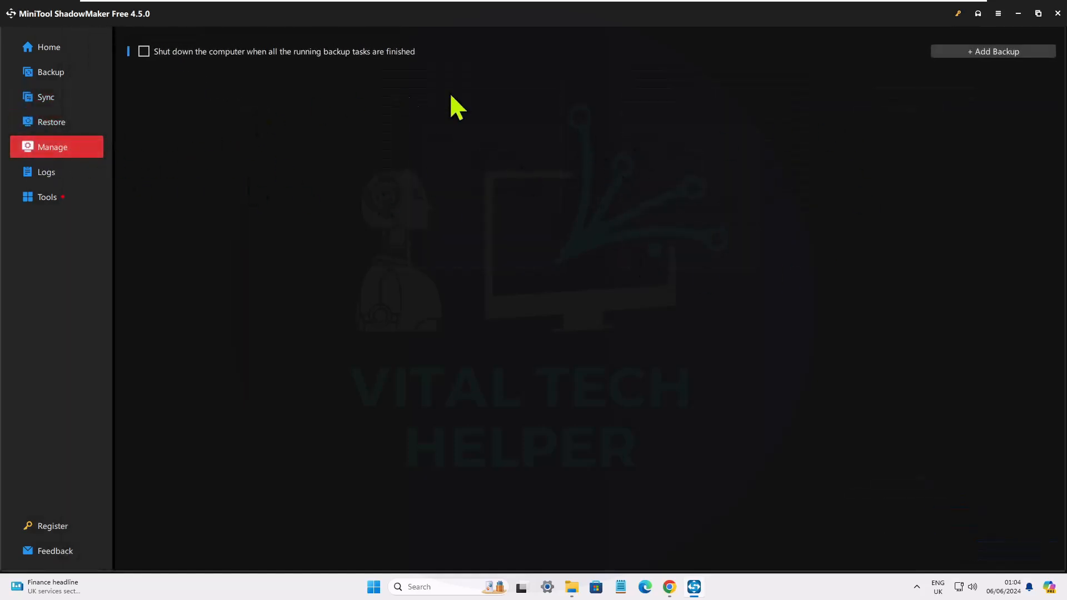
click(38, 168)
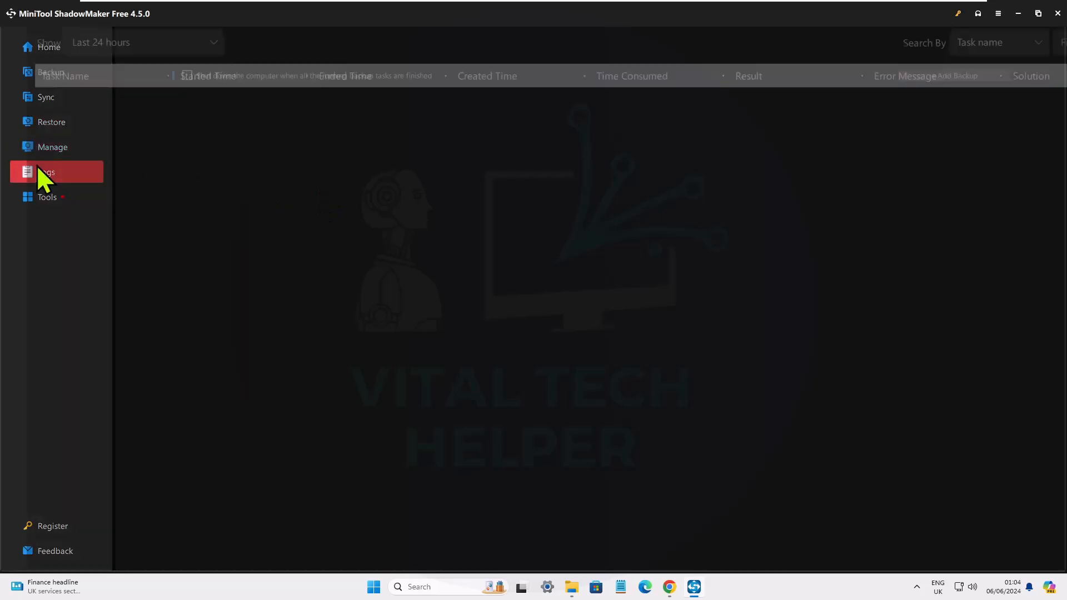
click(52, 195)
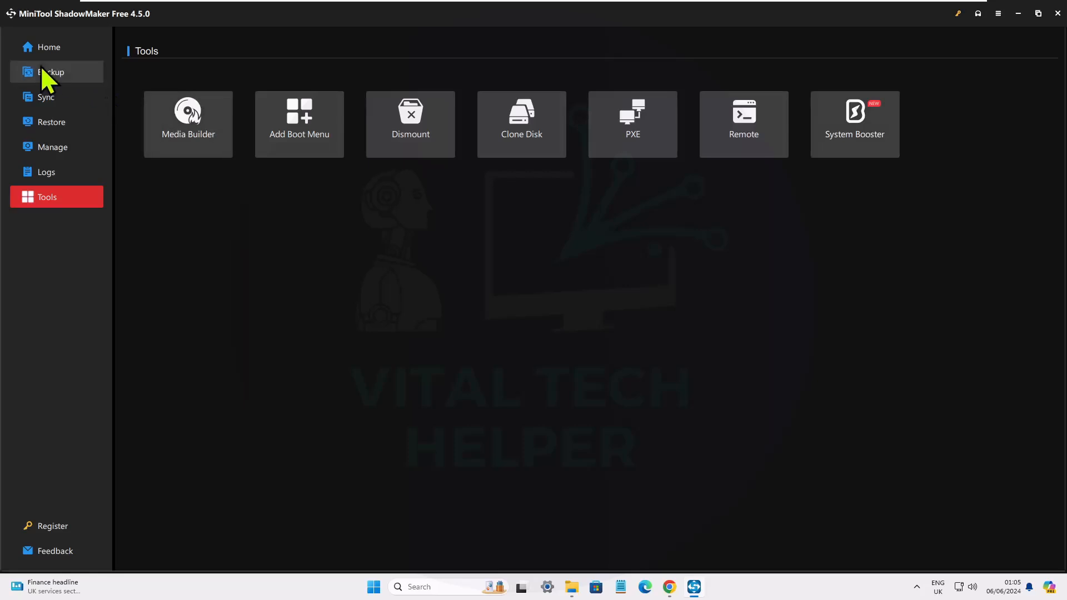
- Set the backup source to the Documents folder in C:\Users\Public, using the Folders and Files type
click(46, 75)
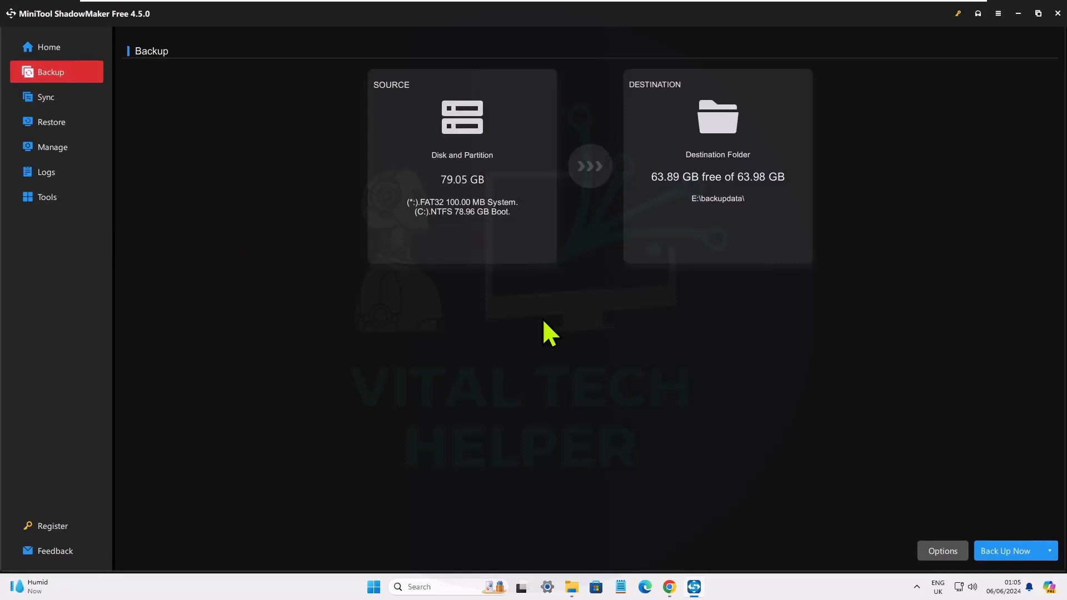
click(452, 201)
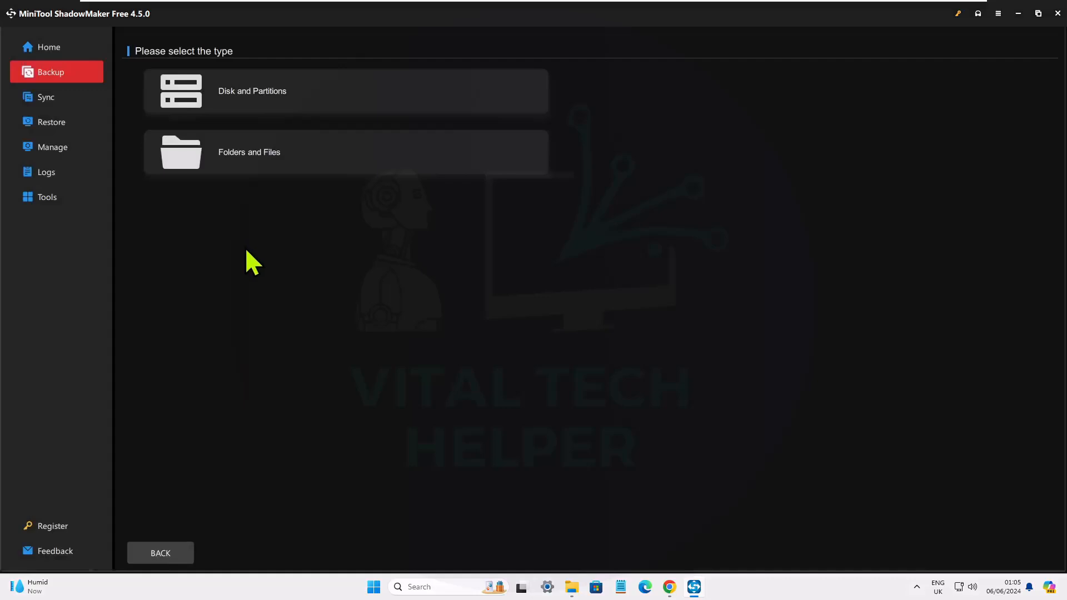
click(221, 153)
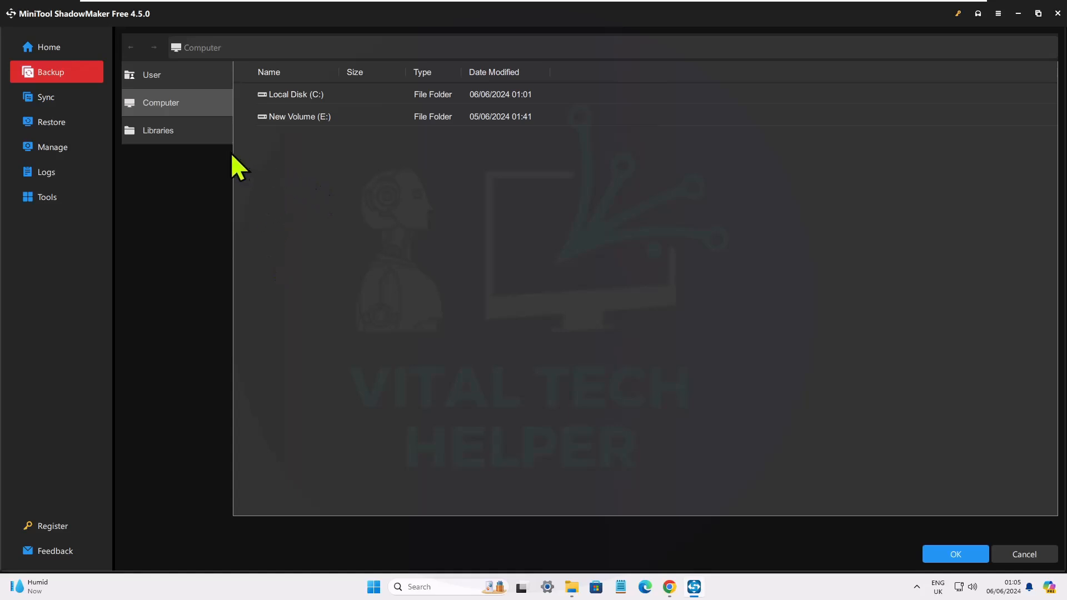
click(168, 130)
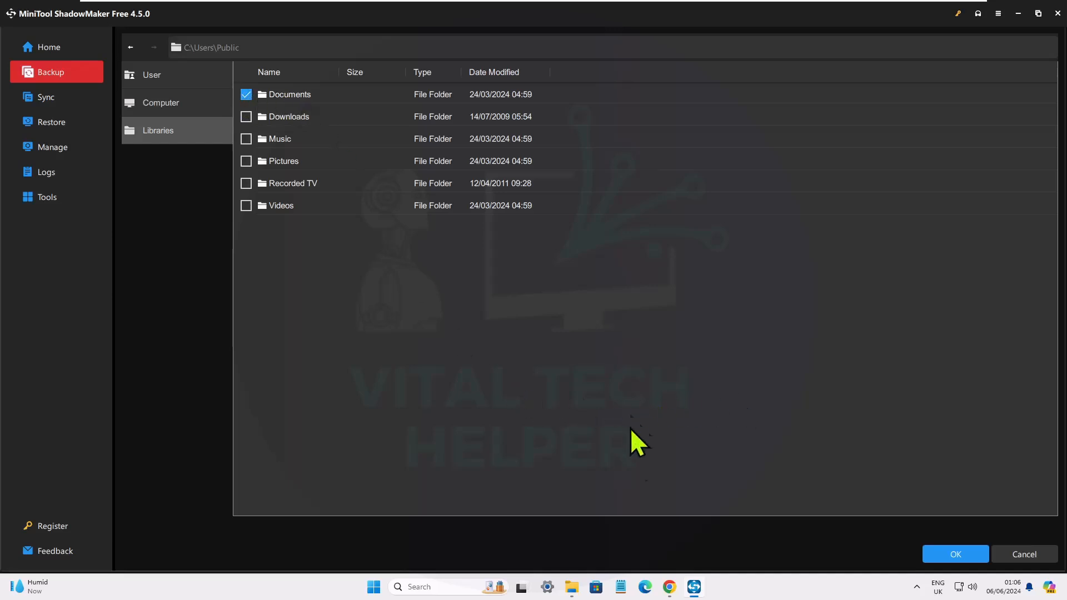
click(955, 554)
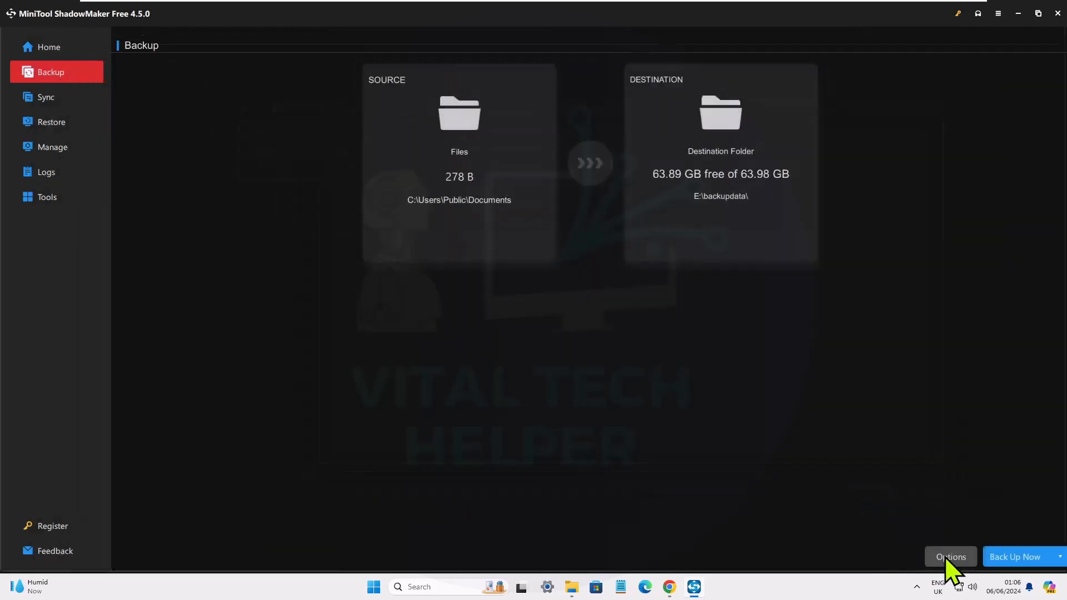
- Set the backup destination to New Volume (E:)
click(725, 182)
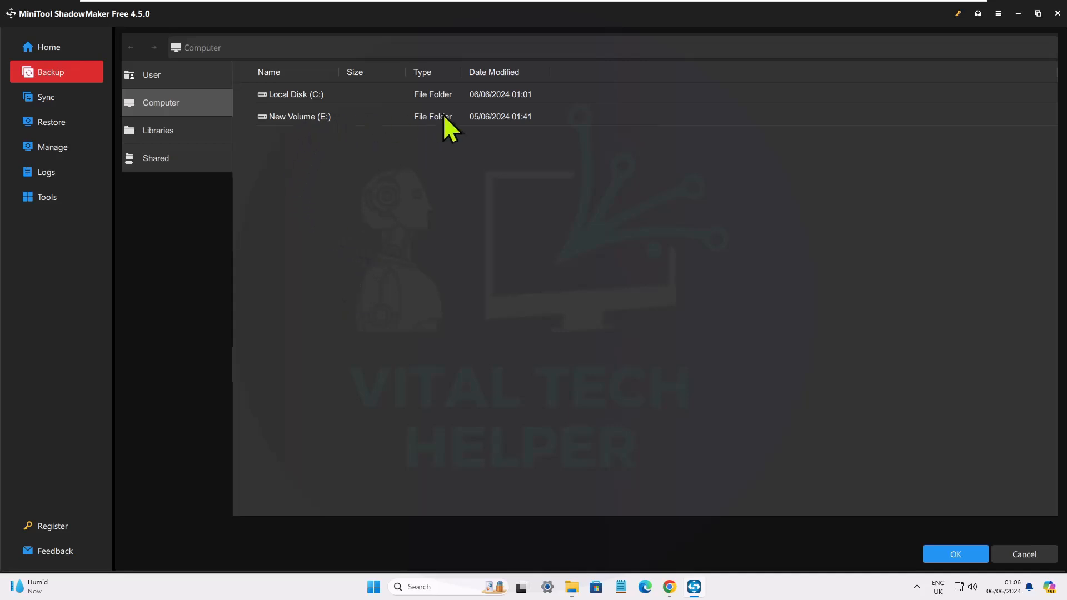
click(320, 115)
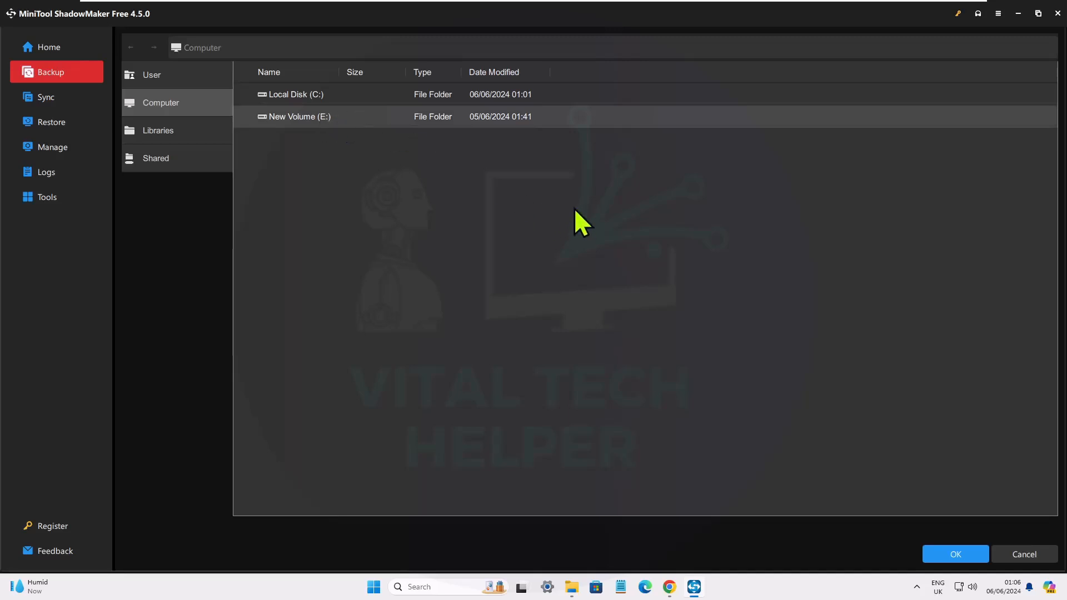
click(961, 556)
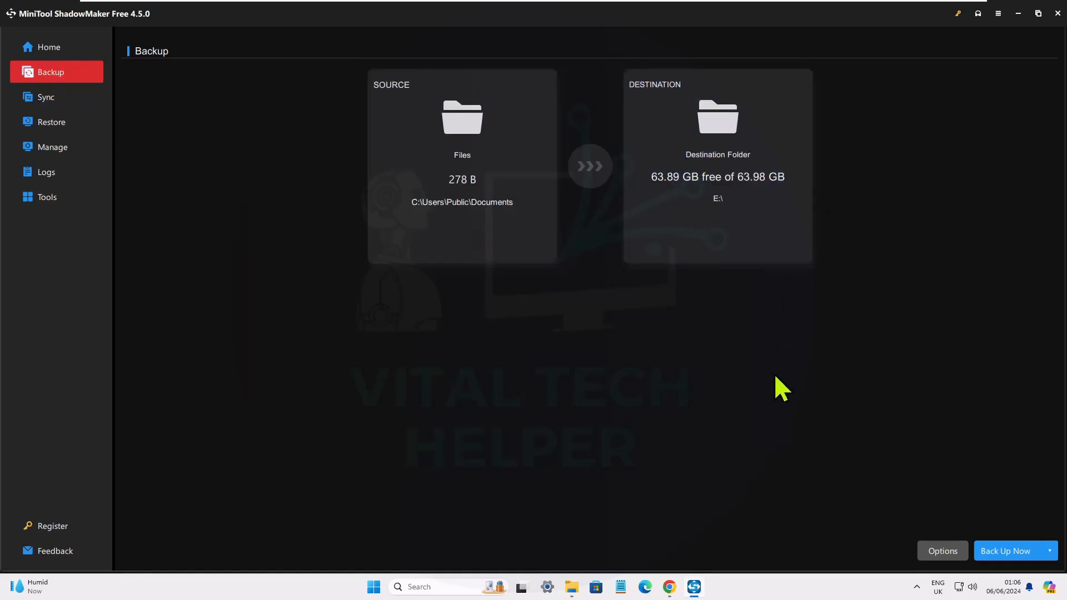
- Enable the backup scheme in the file backup options and choose the Differential scheme
click(943, 551)
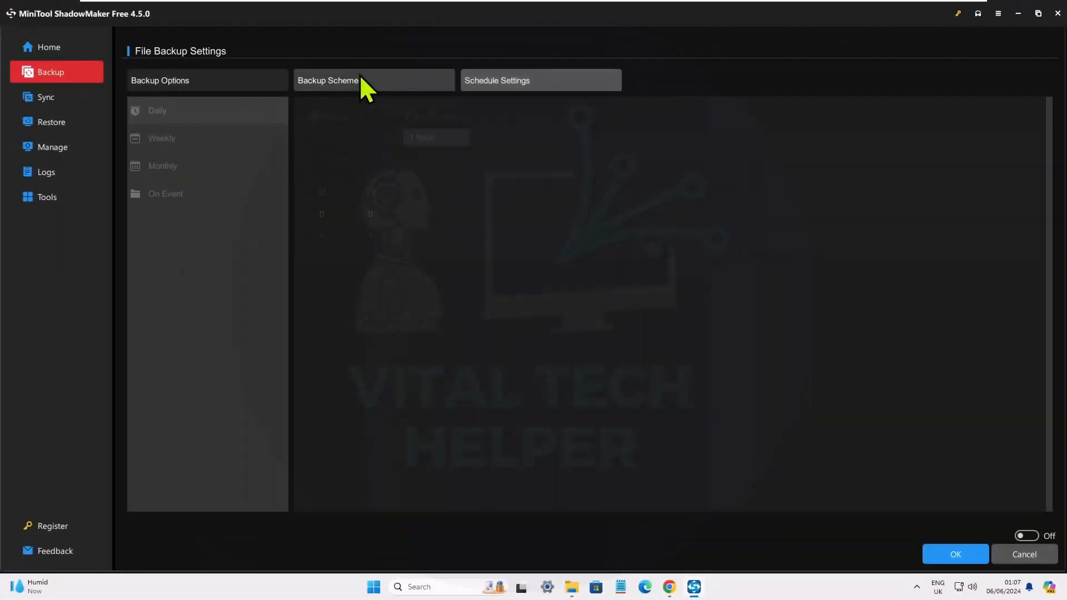
click(361, 78)
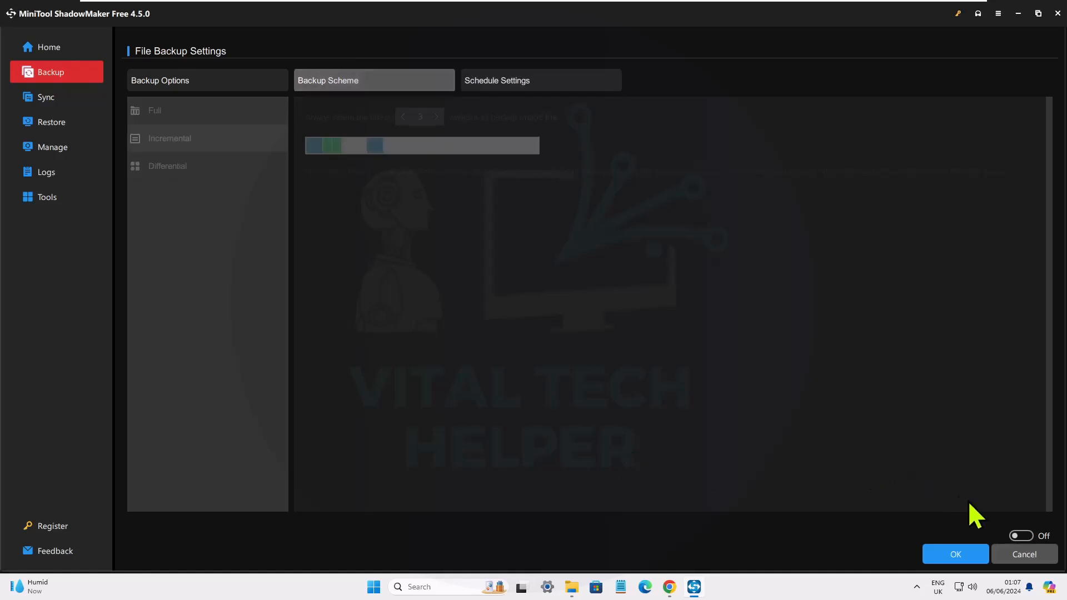
click(1026, 535)
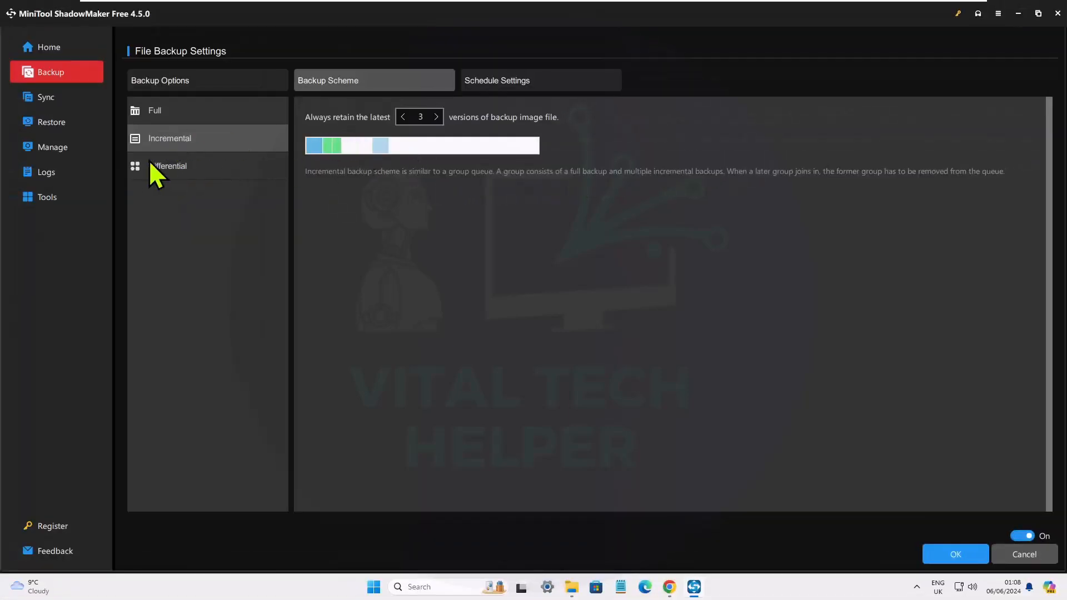
click(153, 166)
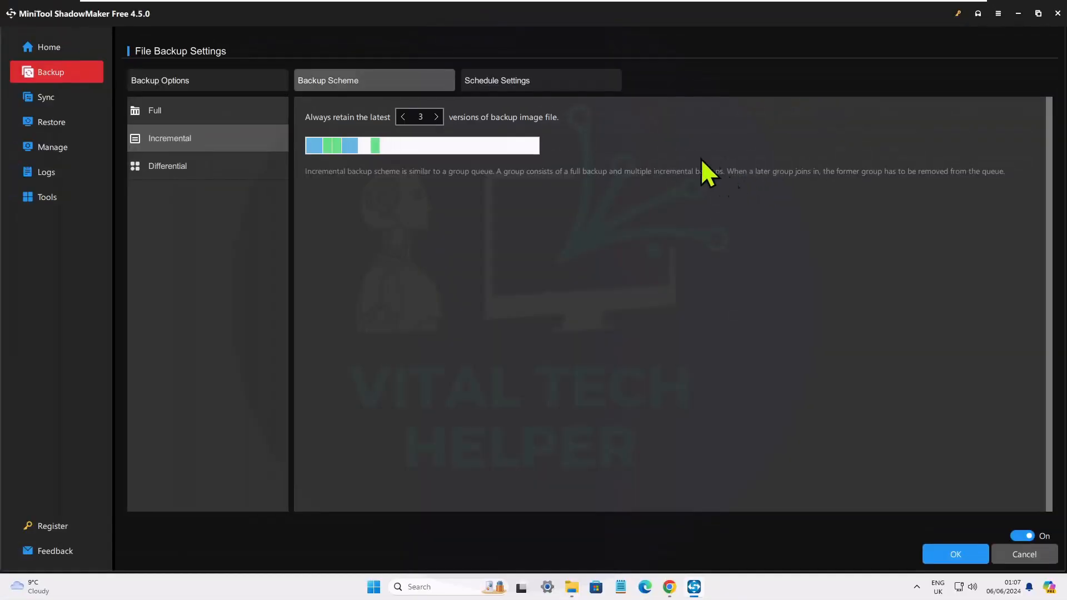
- Enable the daily backup schedule, set it to start every 8 hours, and save the file backup settings
click(542, 84)
click(1027, 535)
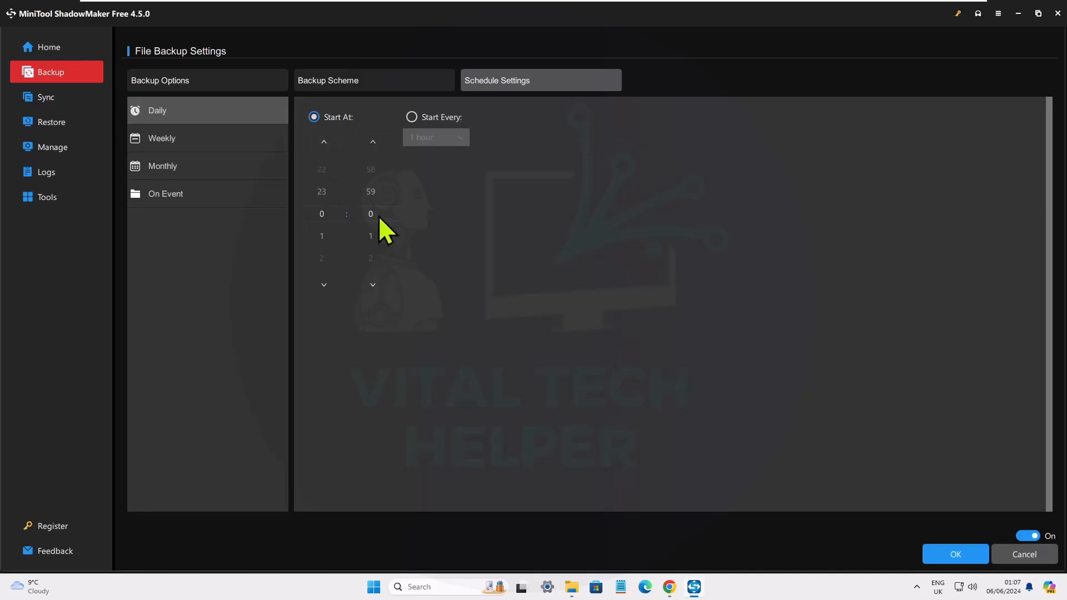
click(411, 118)
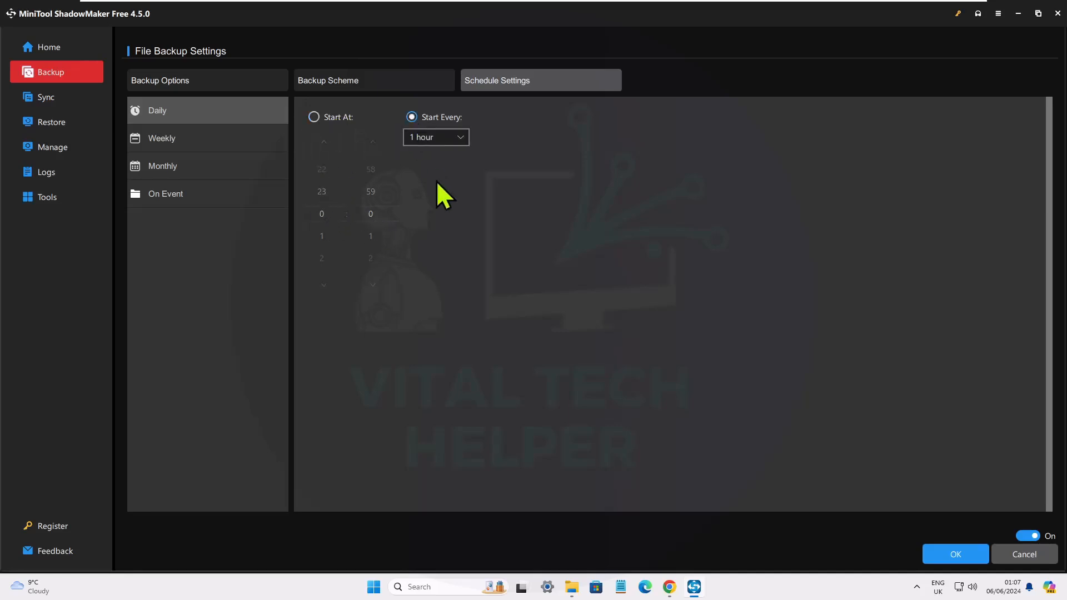
click(462, 138)
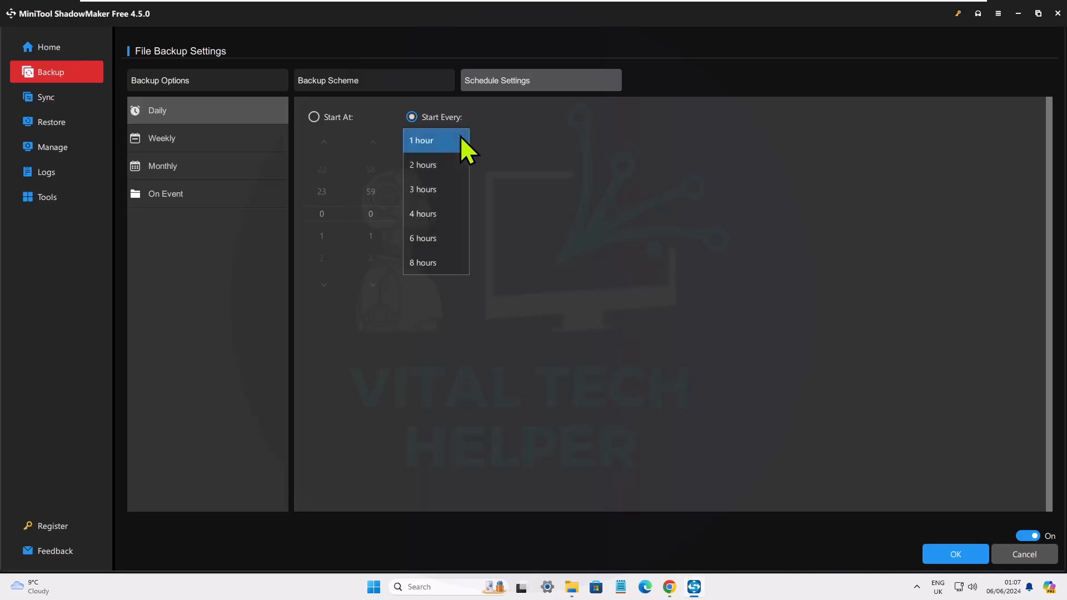
click(427, 266)
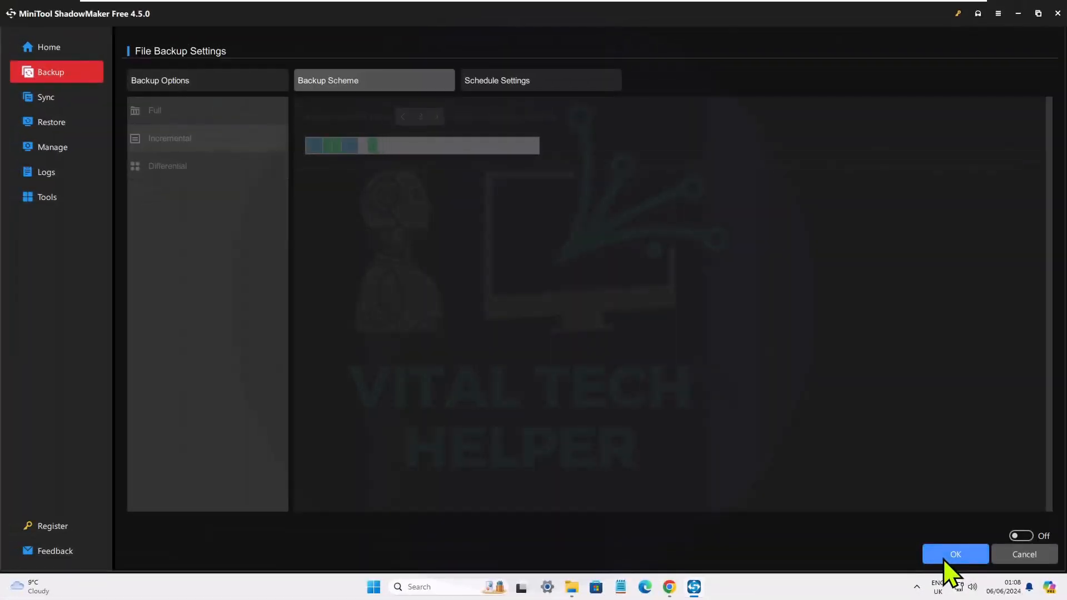
click(942, 557)
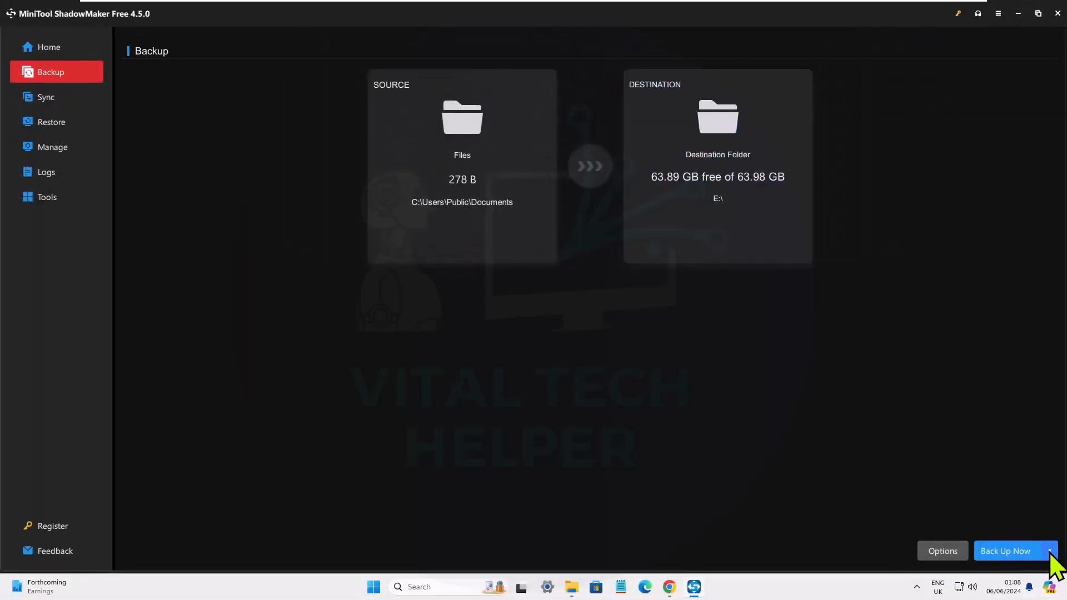
- Run the Documents backup to drive E: immediately instead of postponing it
click(1050, 551)
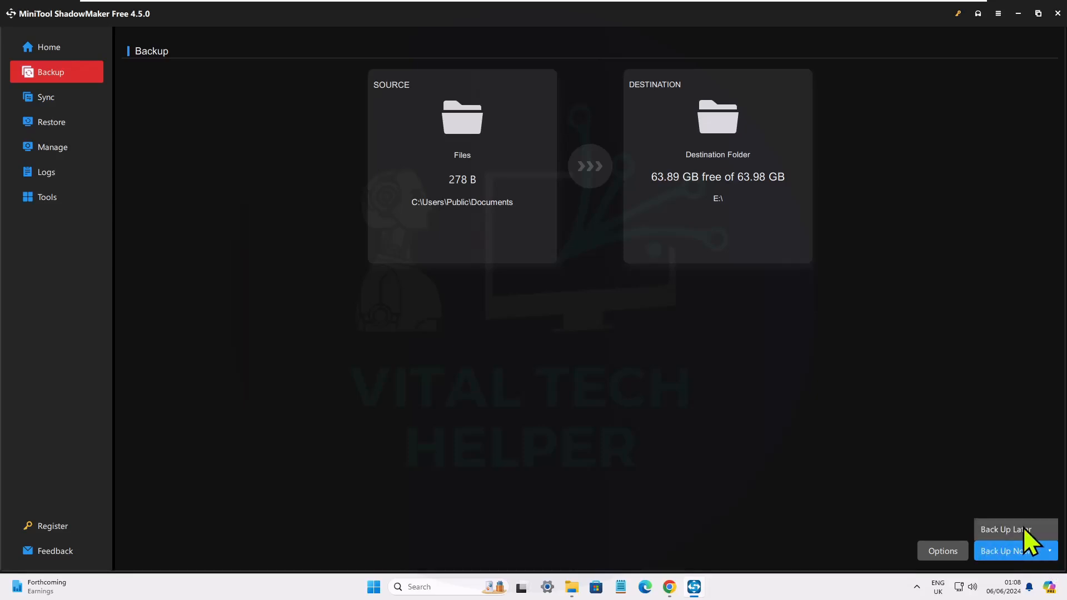
click(1001, 553)
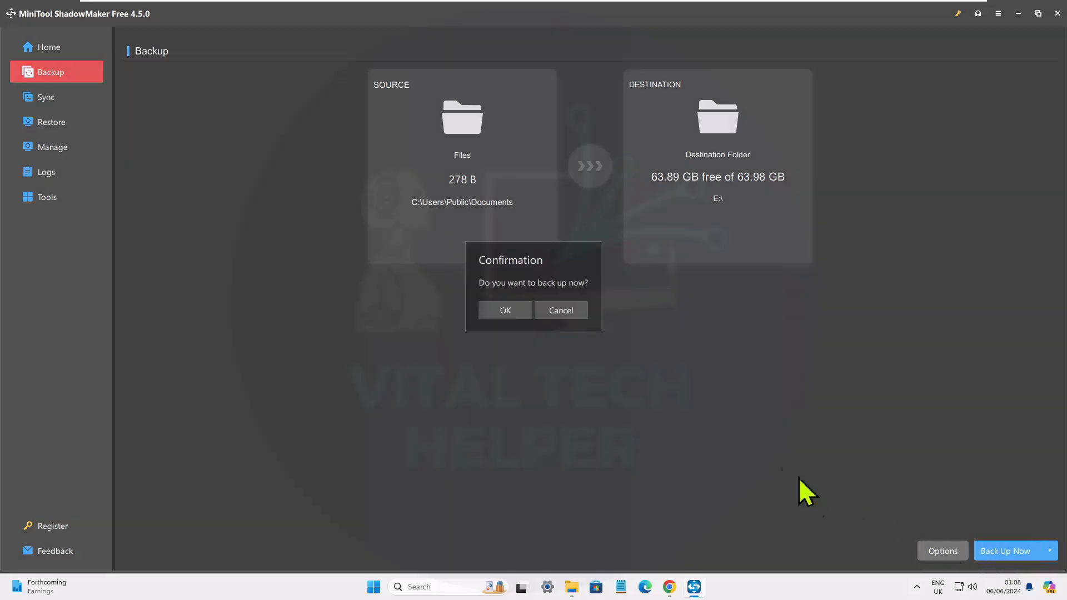
click(503, 309)
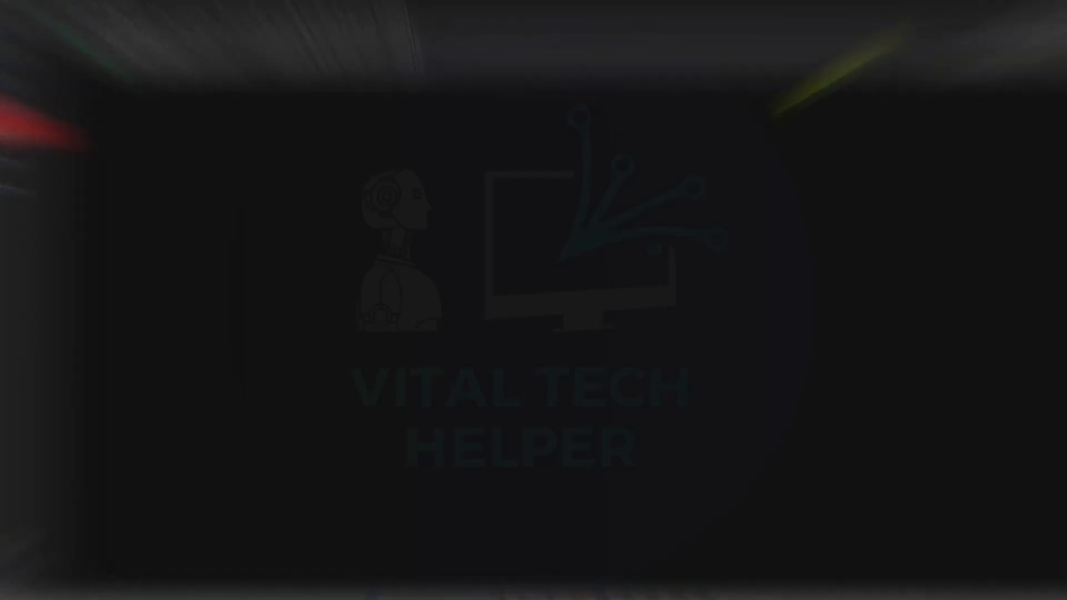
- Verify the 06/06/2024 01:08 version of the Documents backup and acknowledge the completed check
click(1037, 87)
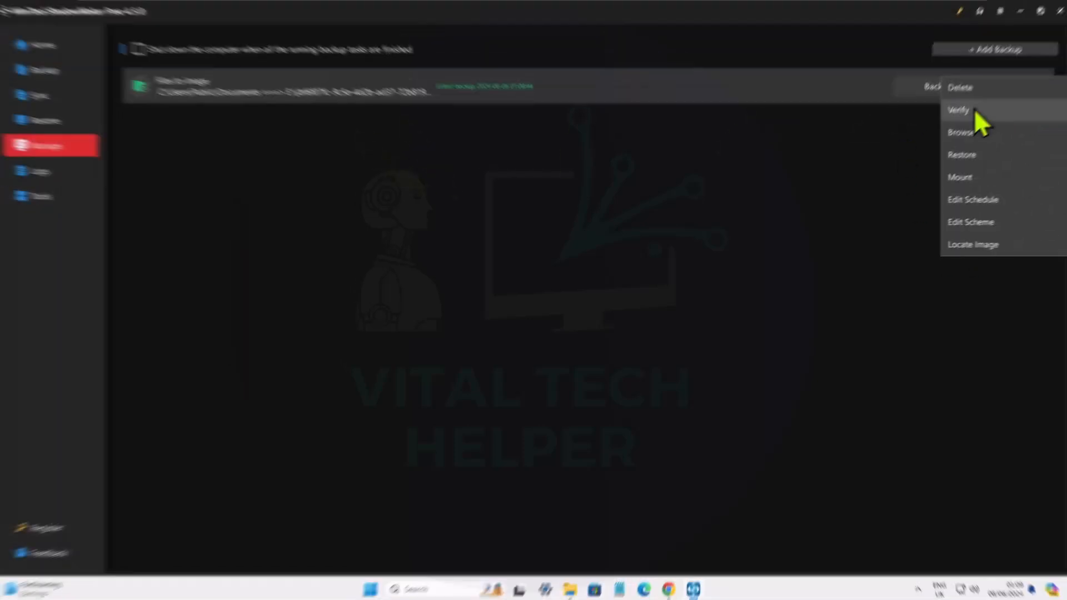
click(976, 106)
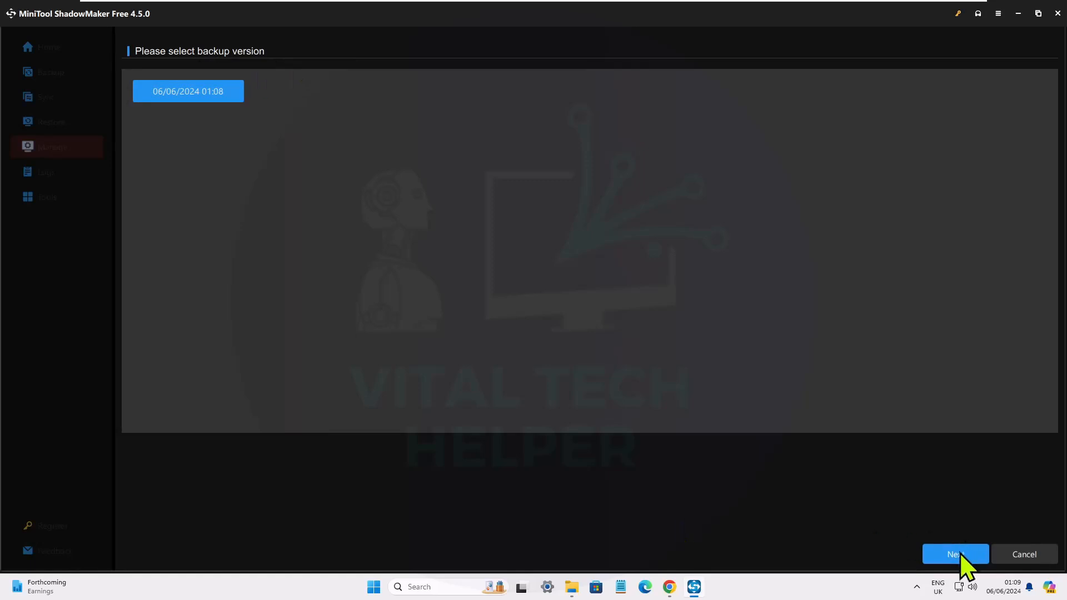
click(956, 555)
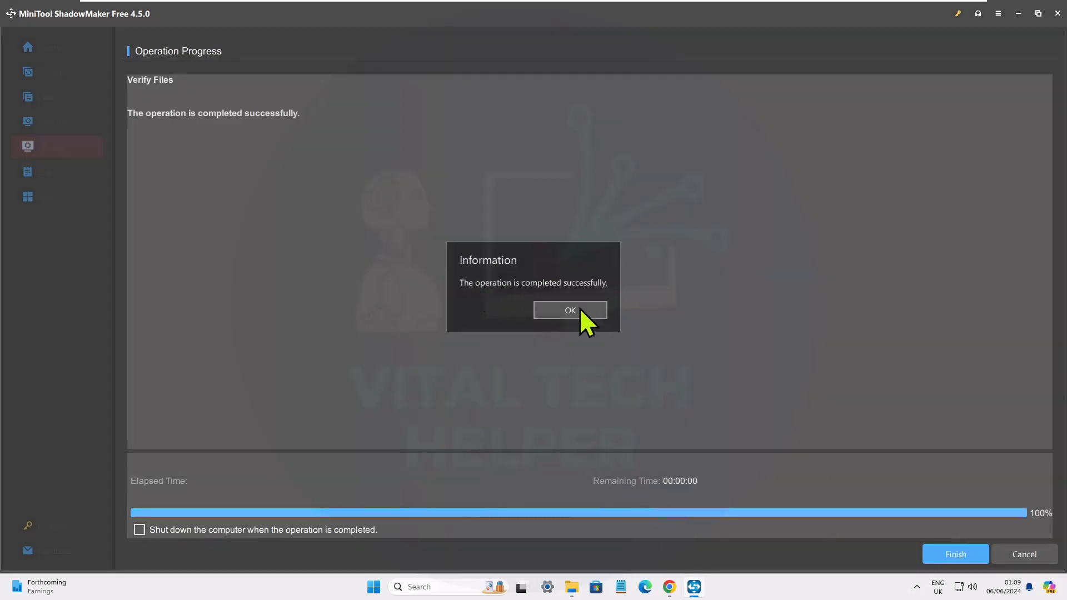
click(581, 310)
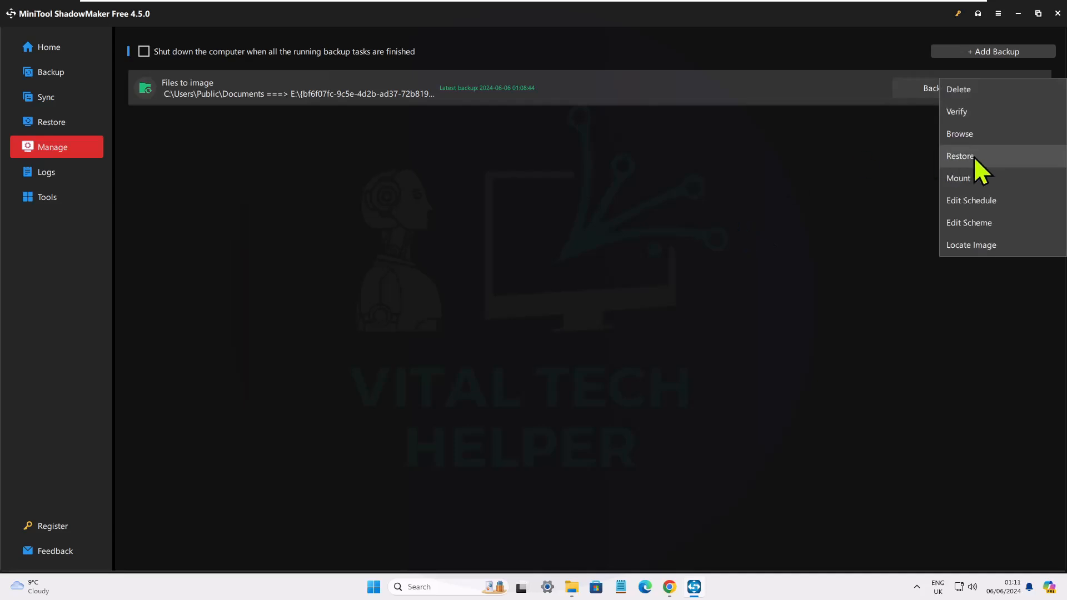
- Start a restore from the 06/06/2024 01:08 backup version, including the whole Public Documents folder and its contents
click(976, 159)
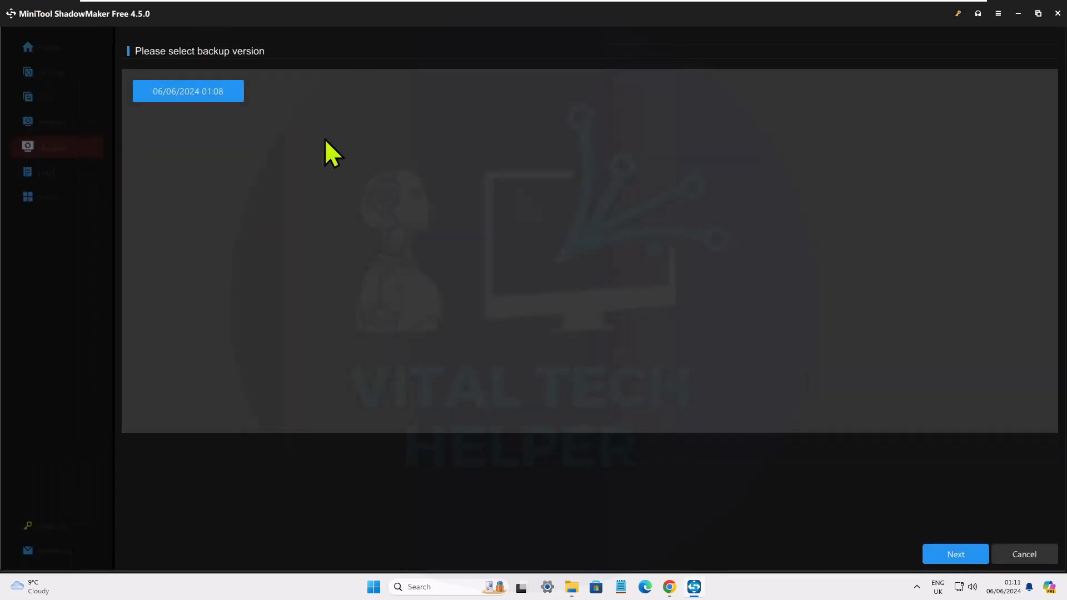
click(955, 555)
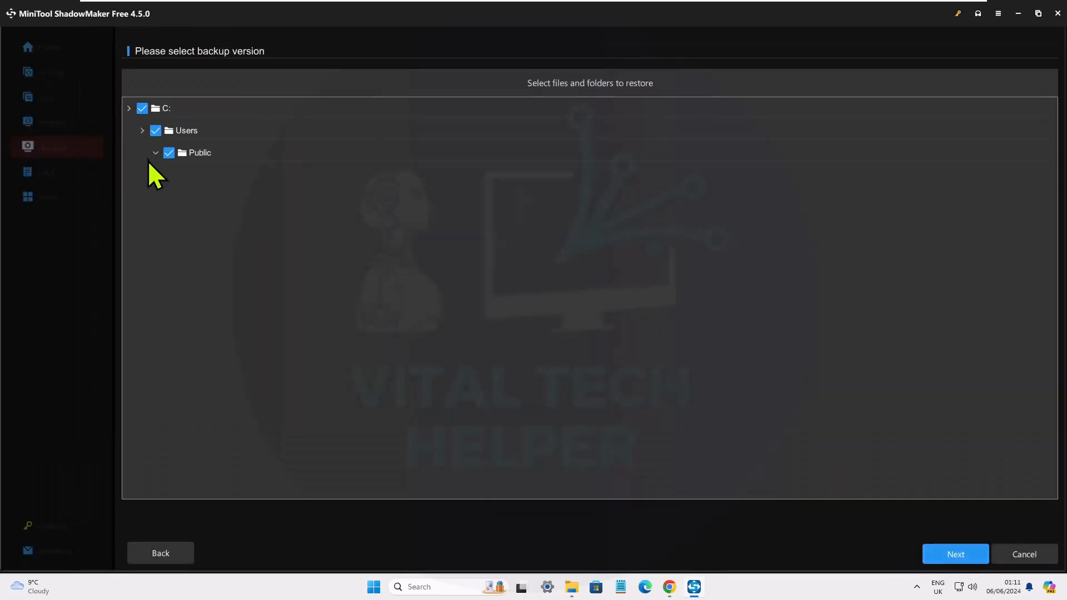
click(169, 175)
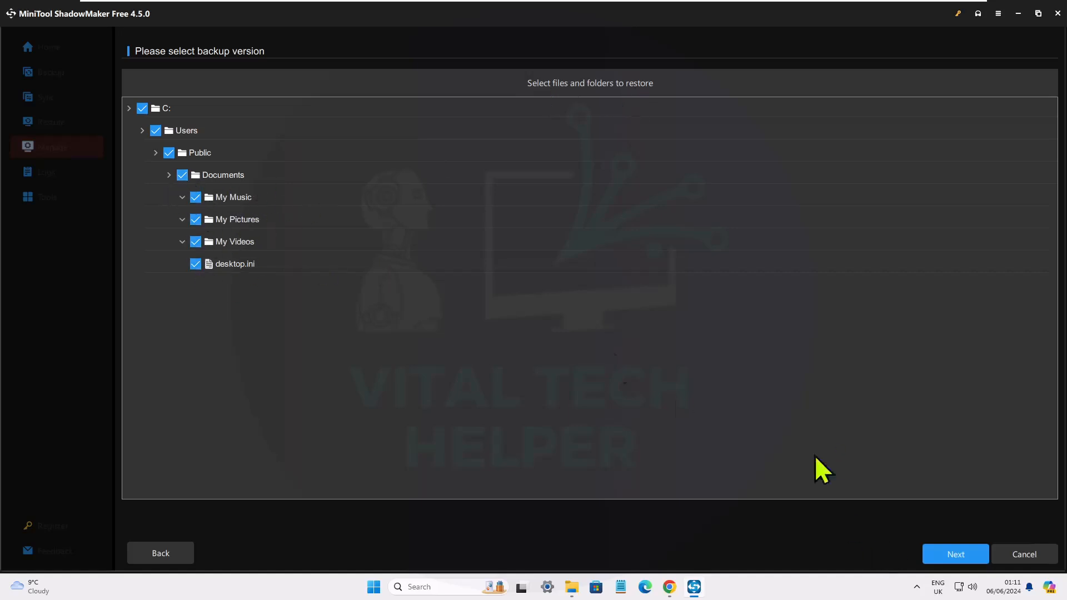
click(952, 555)
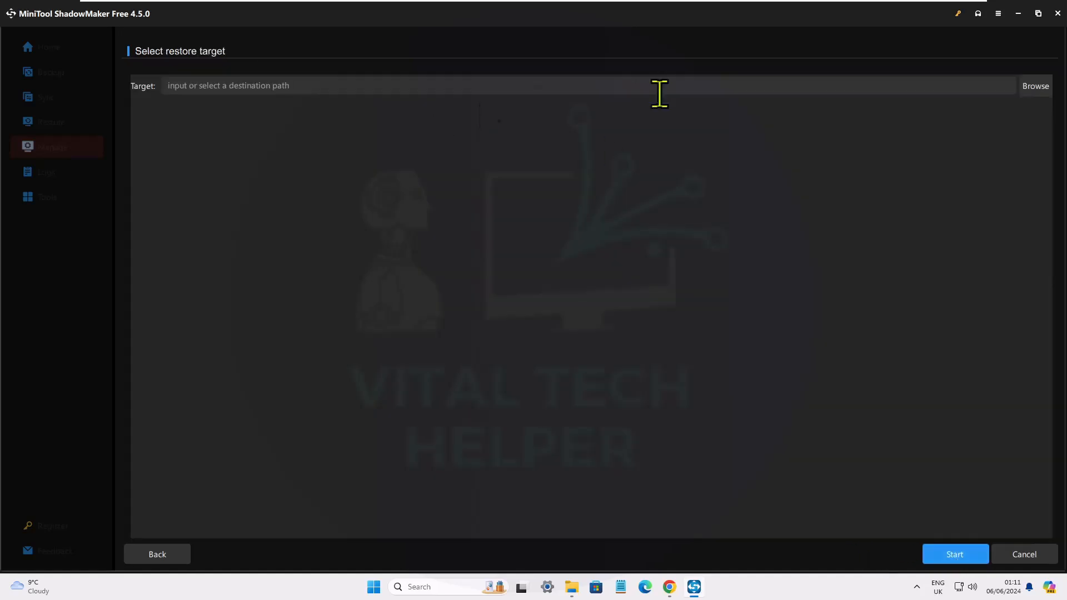
- Set the restore target to E:\, run the restore and finish it
click(1039, 87)
double_click(322, 117)
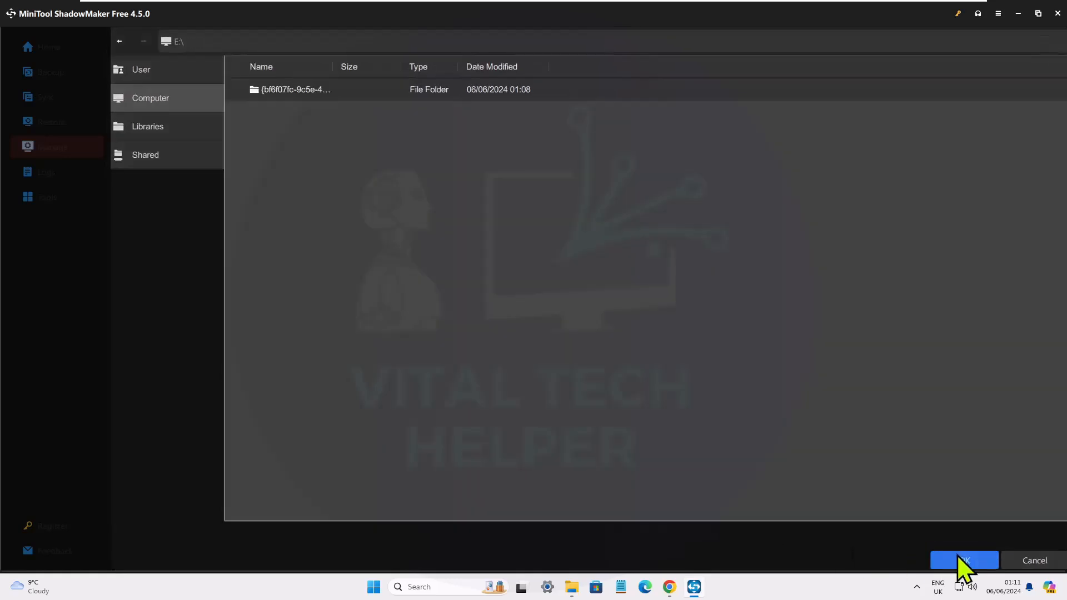
click(956, 555)
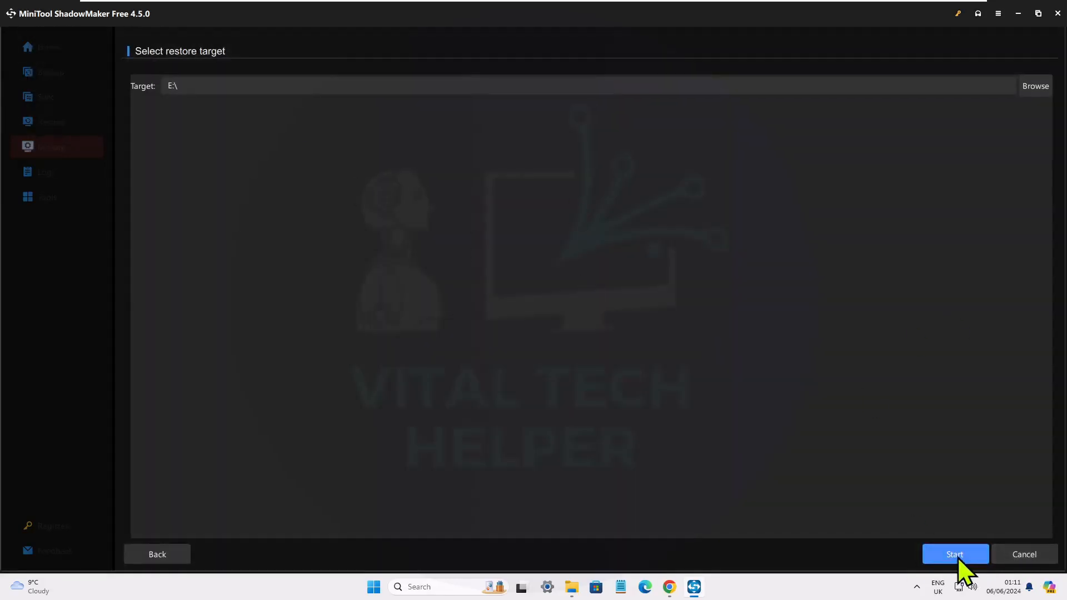
click(956, 555)
click(585, 309)
click(956, 555)
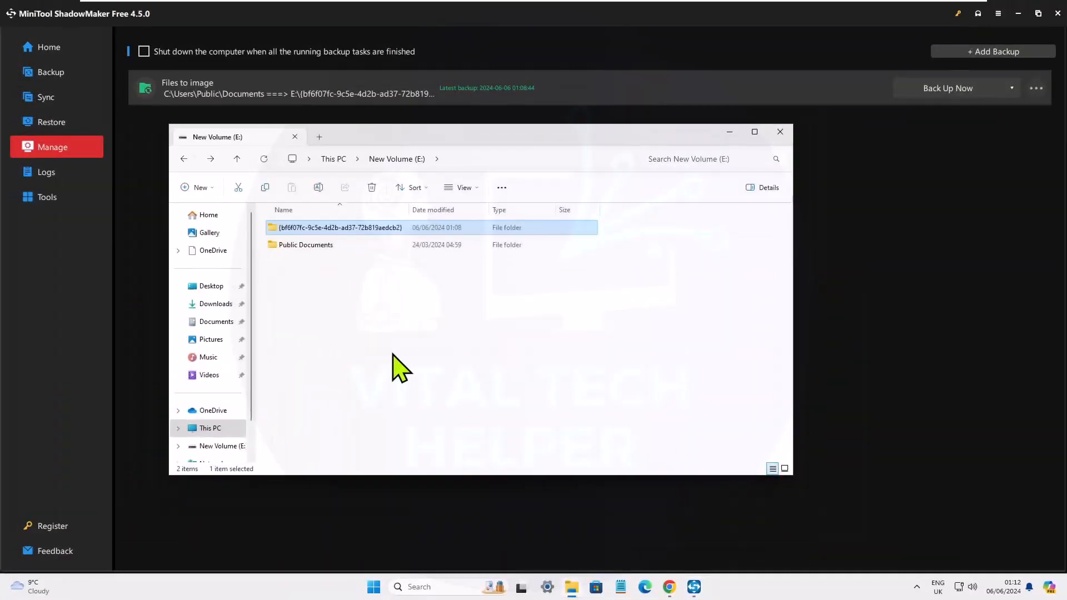
- Check the restored Public Documents folder on drive E: in File Explorer, then put the window away
click(272, 247)
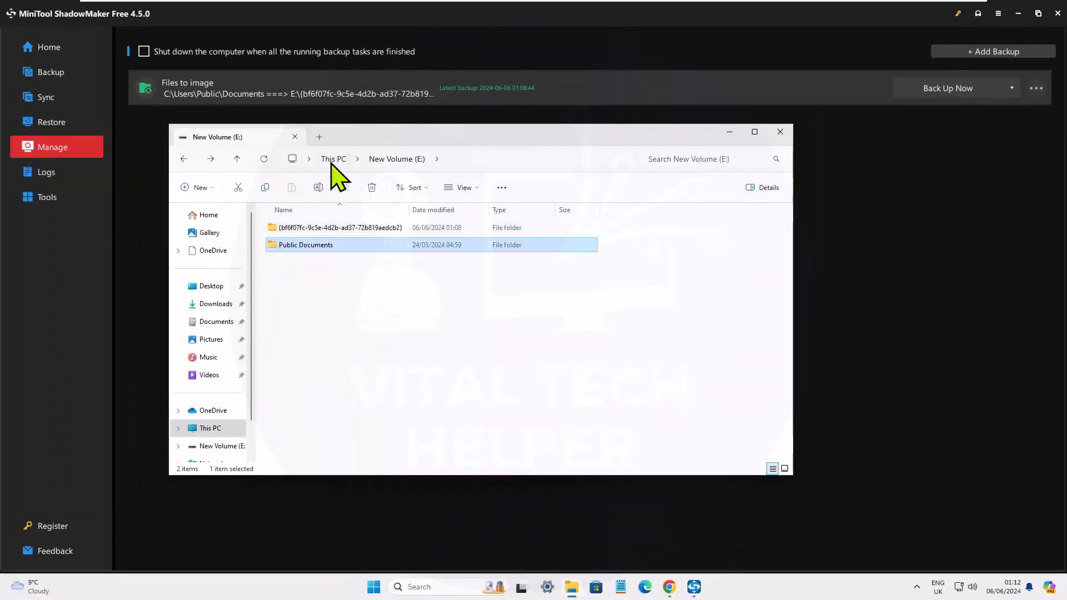
click(333, 160)
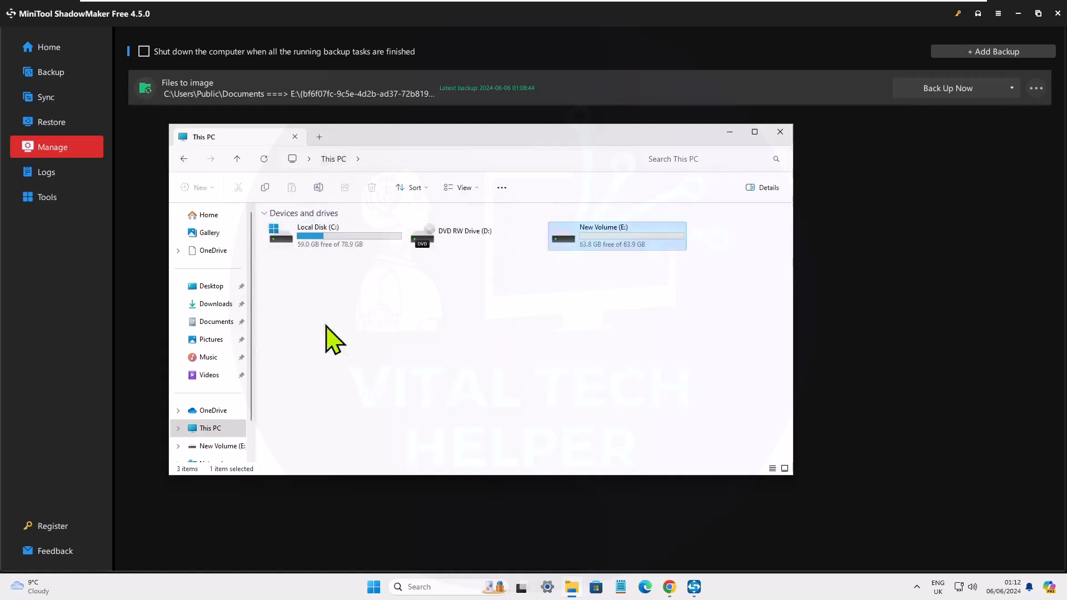
click(730, 133)
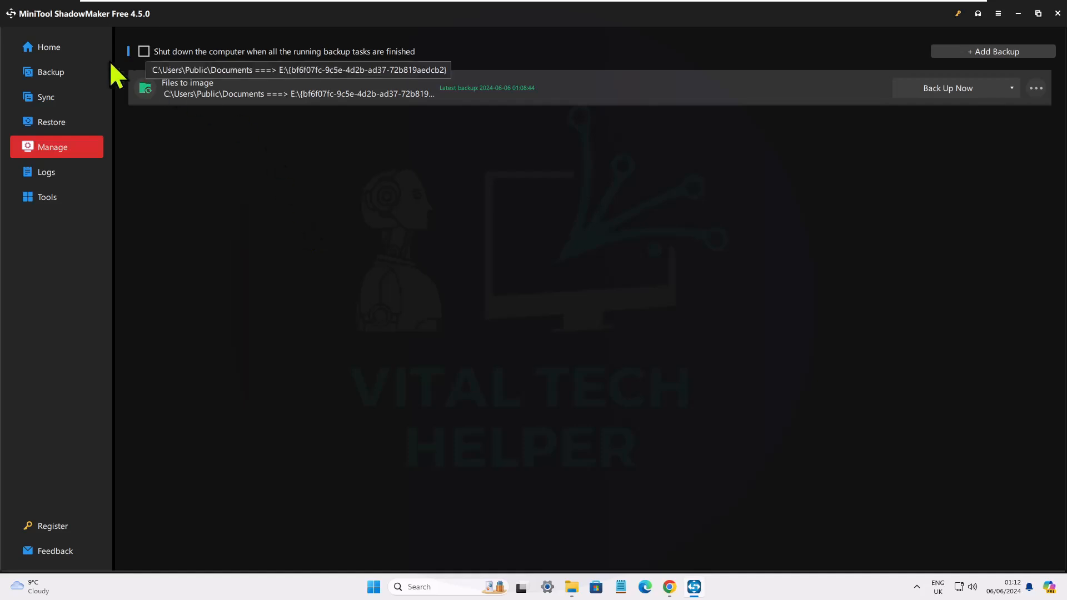
click(52, 69)
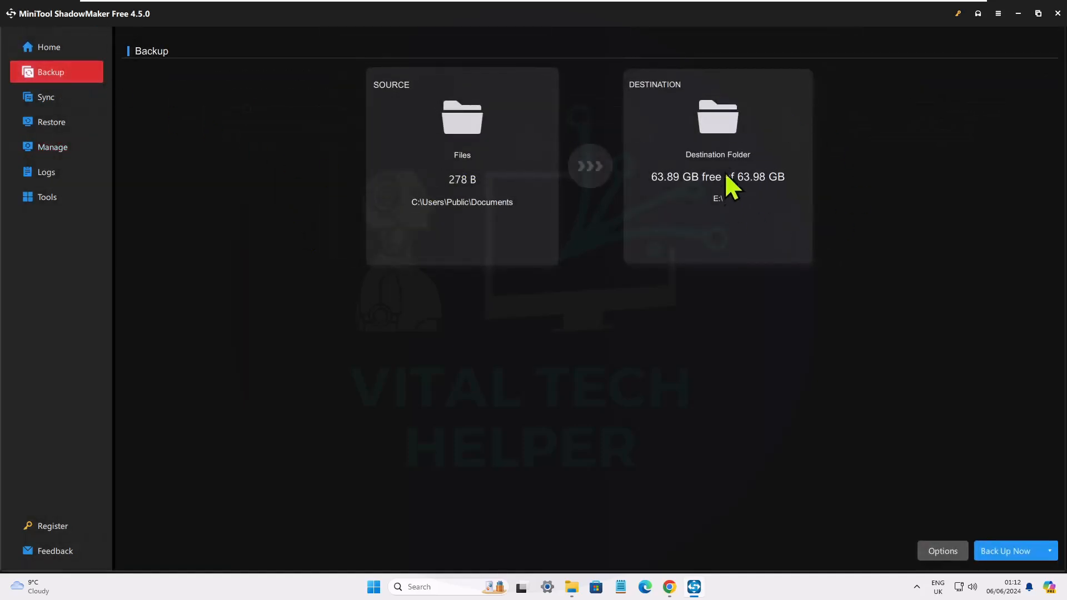
click(38, 46)
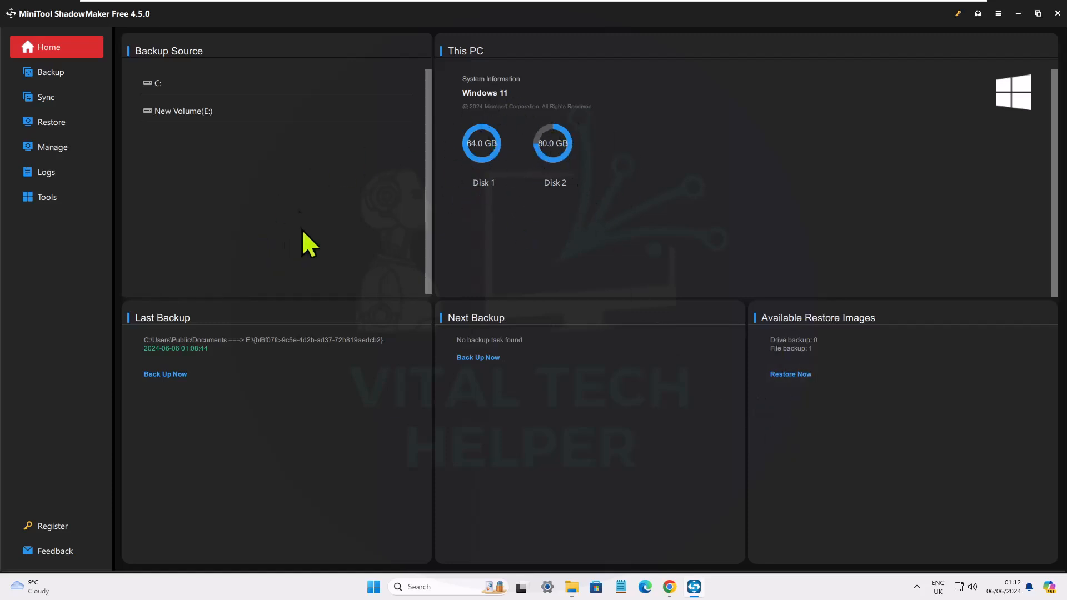
- Choose C:\Users\user\Documents as the sync source and sync it to E:\backupdata immediately
click(50, 98)
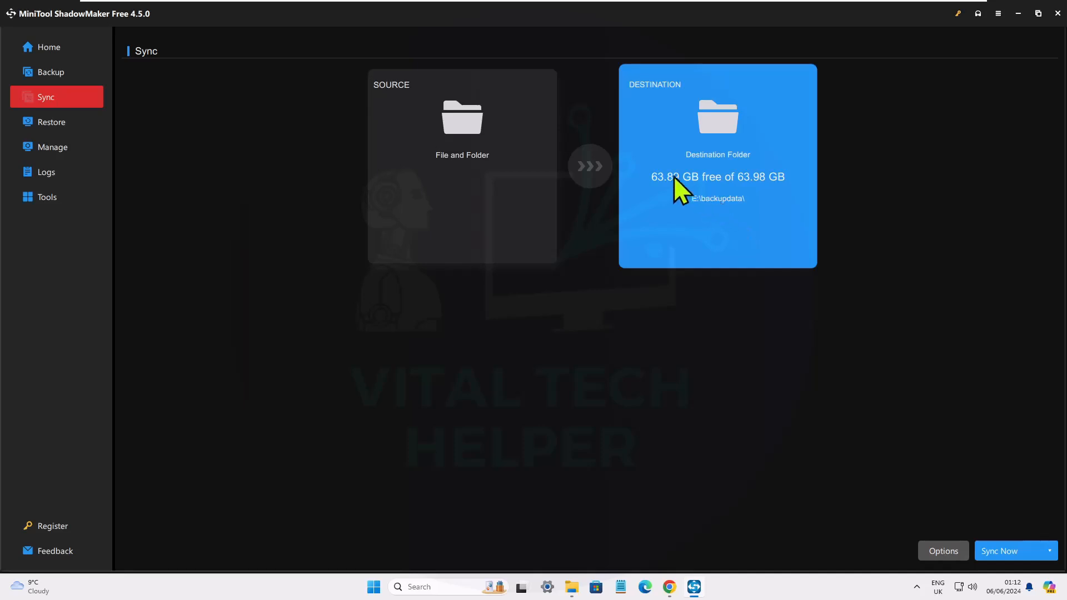
click(469, 168)
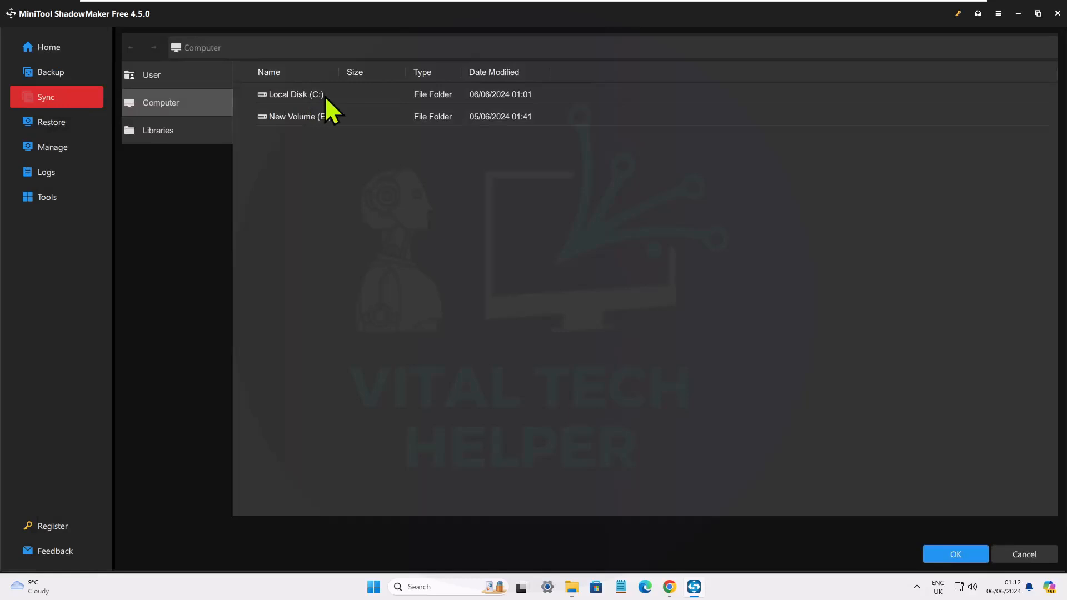
double_click(286, 94)
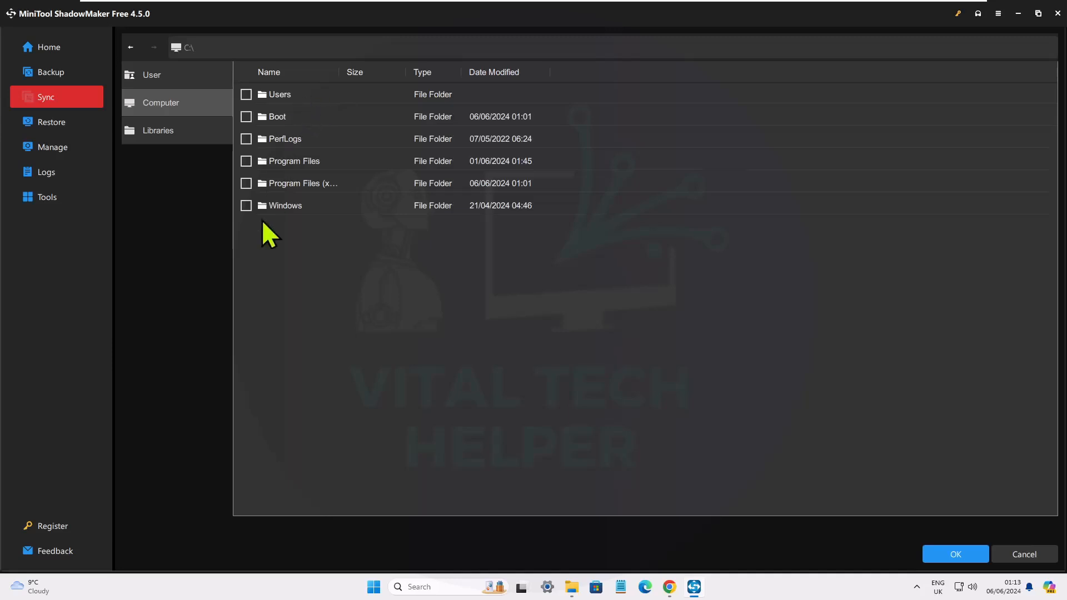
click(154, 135)
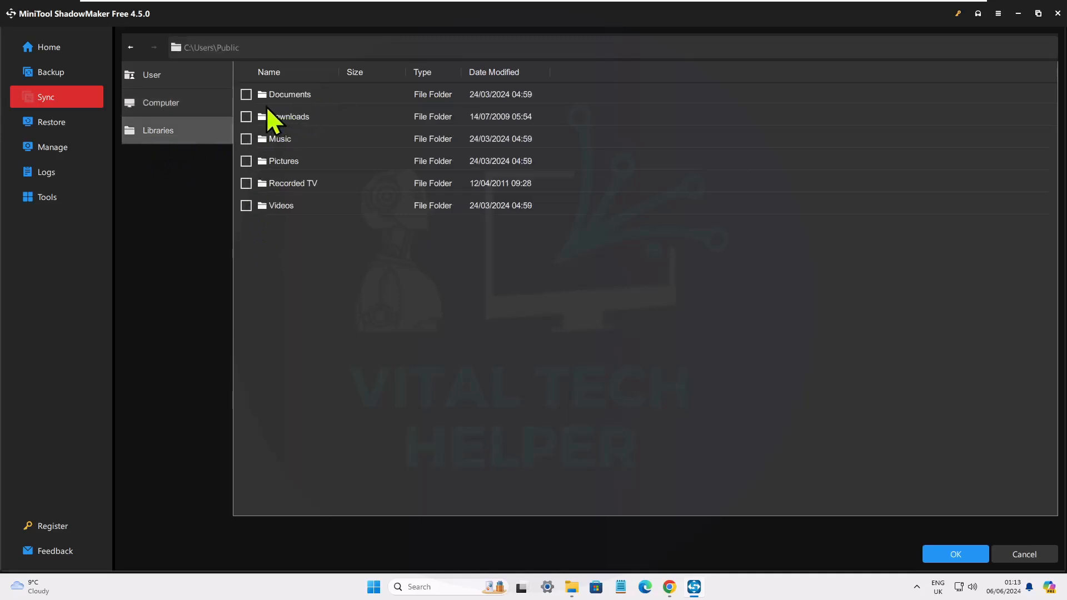
double_click(290, 96)
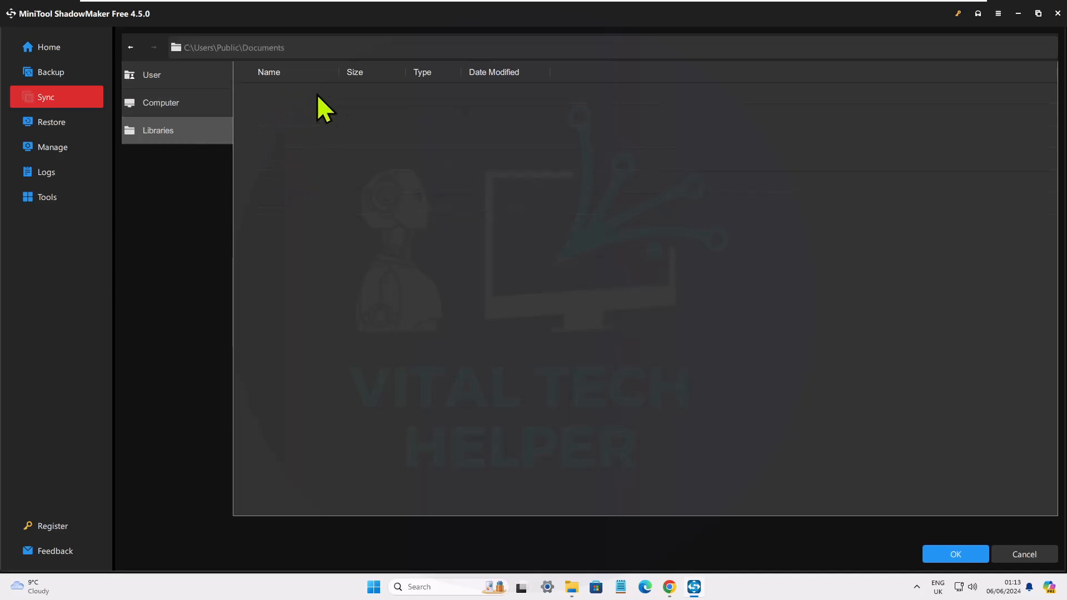
click(157, 77)
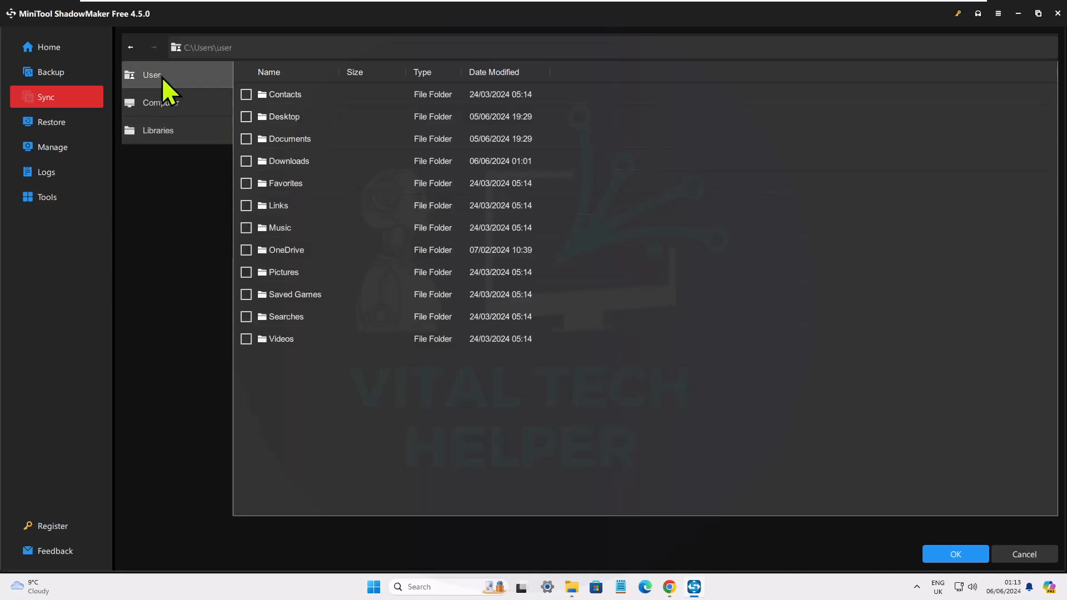
click(247, 139)
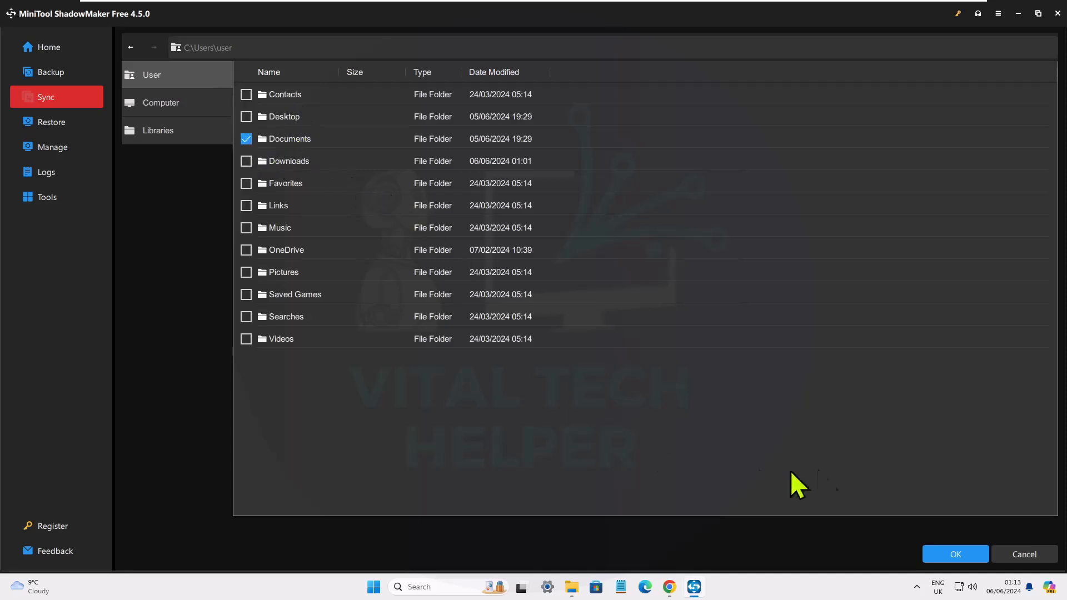
click(952, 554)
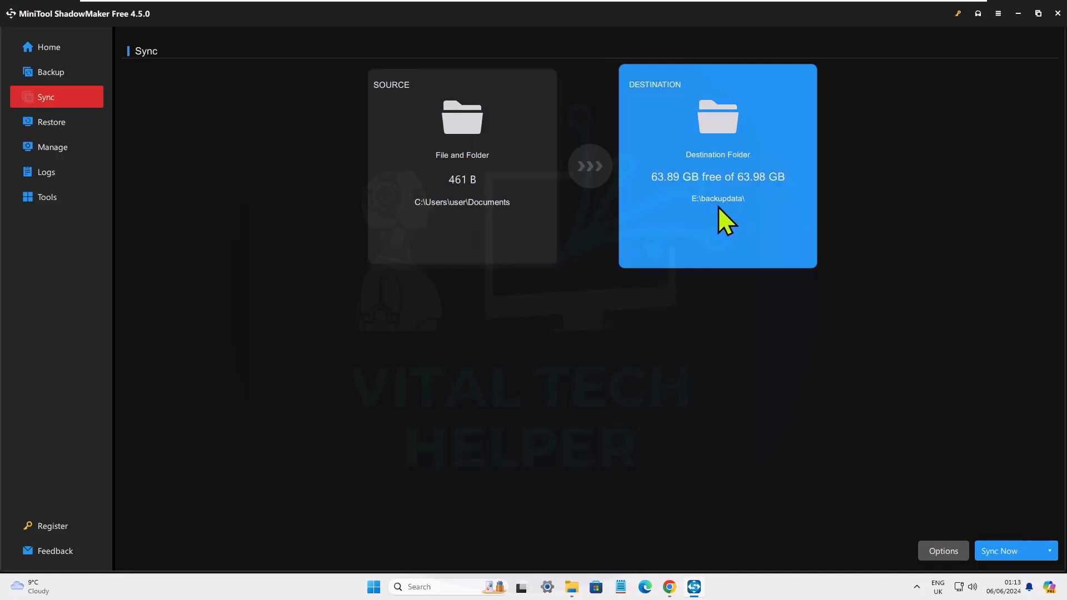
click(1004, 551)
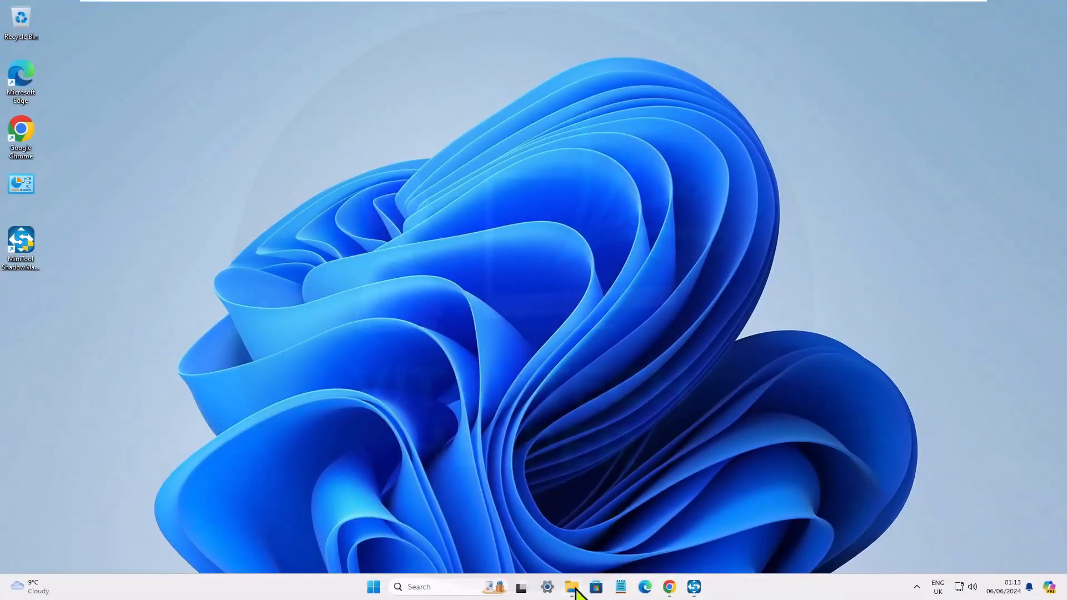
- Switch to File Explorer and examine the synced Documents folder inside backupdata on drive E:
click(572, 587)
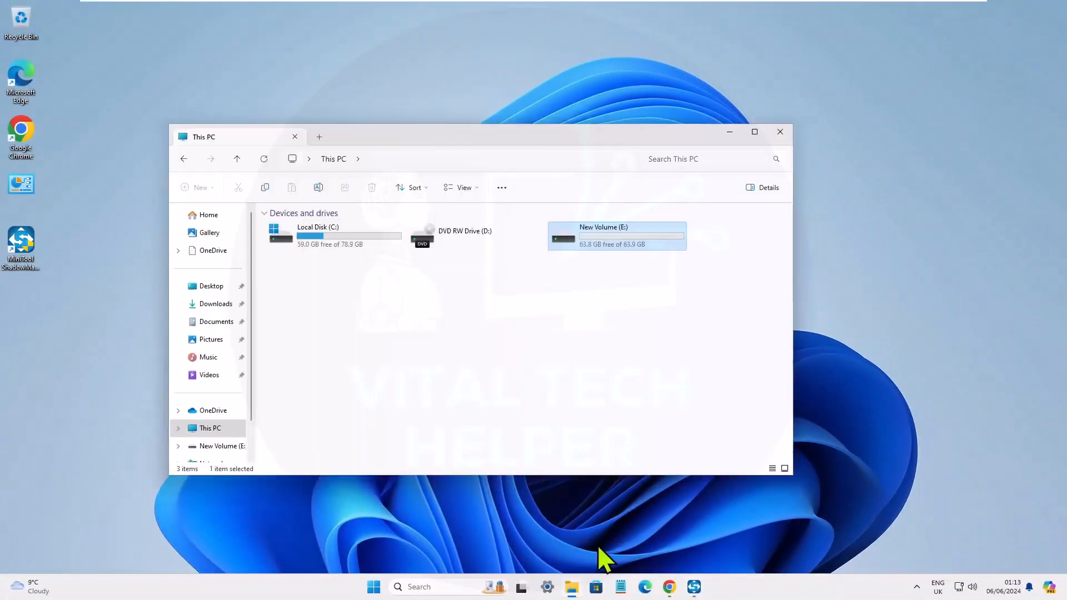
double_click(618, 244)
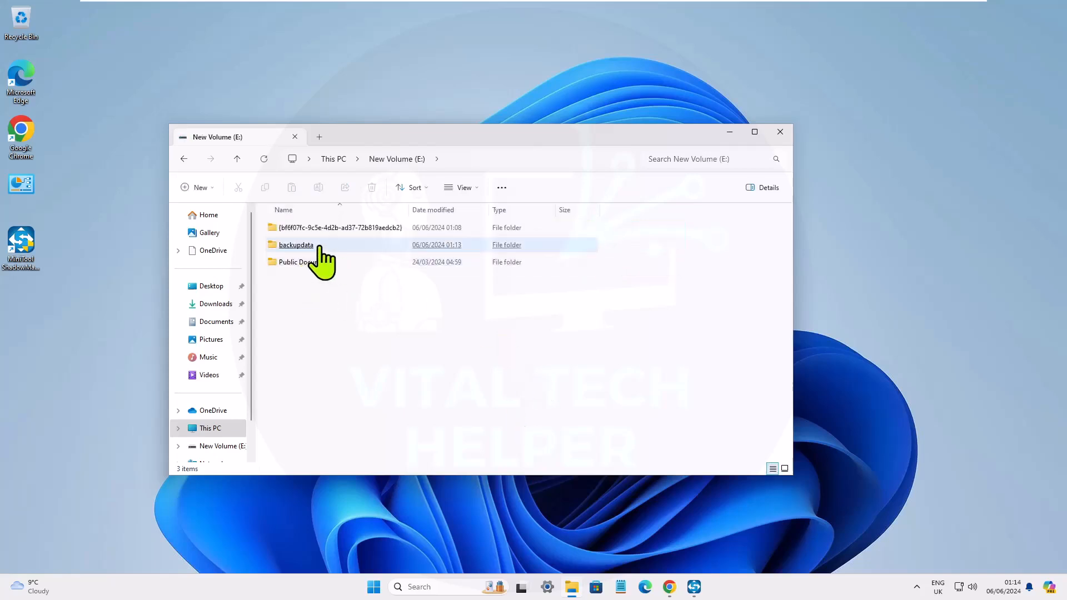
double_click(317, 234)
double_click(316, 233)
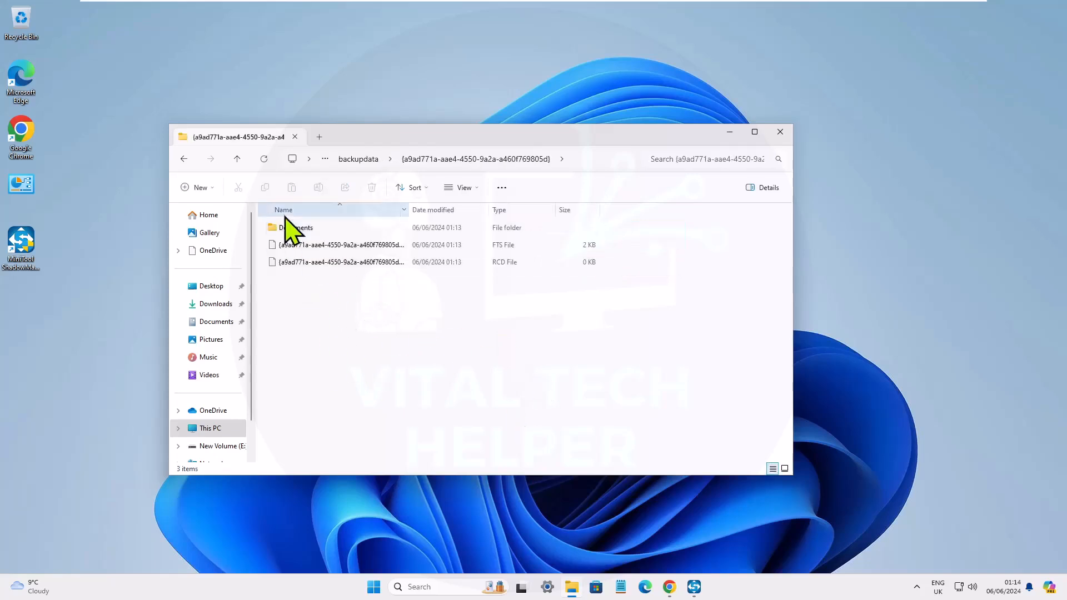
double_click(303, 227)
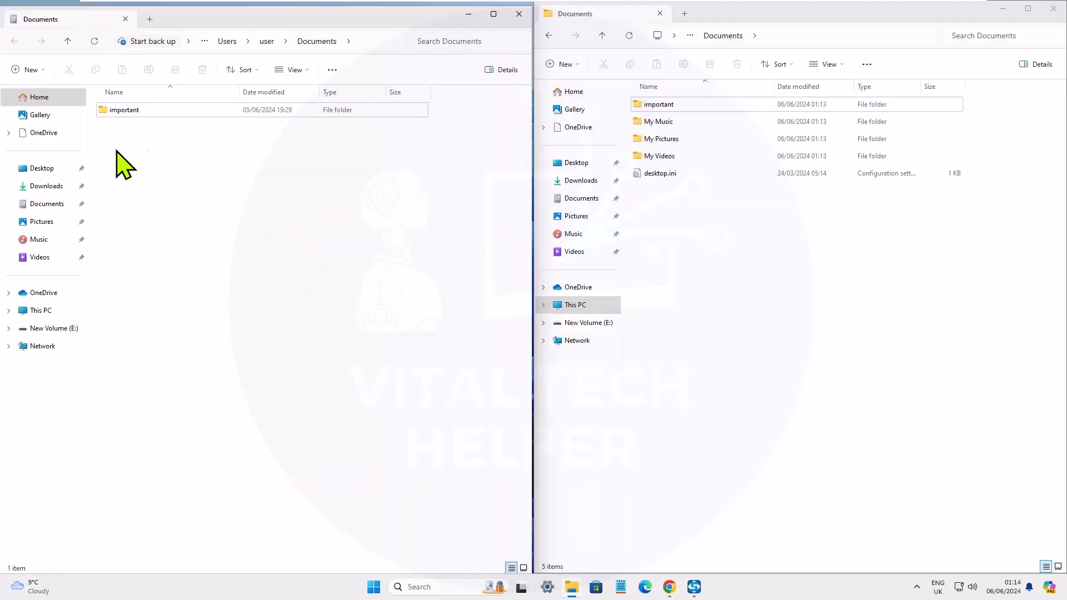
- Create a text document named test.txt in the source Documents folder
right_click(127, 138)
mouse_move(202, 224)
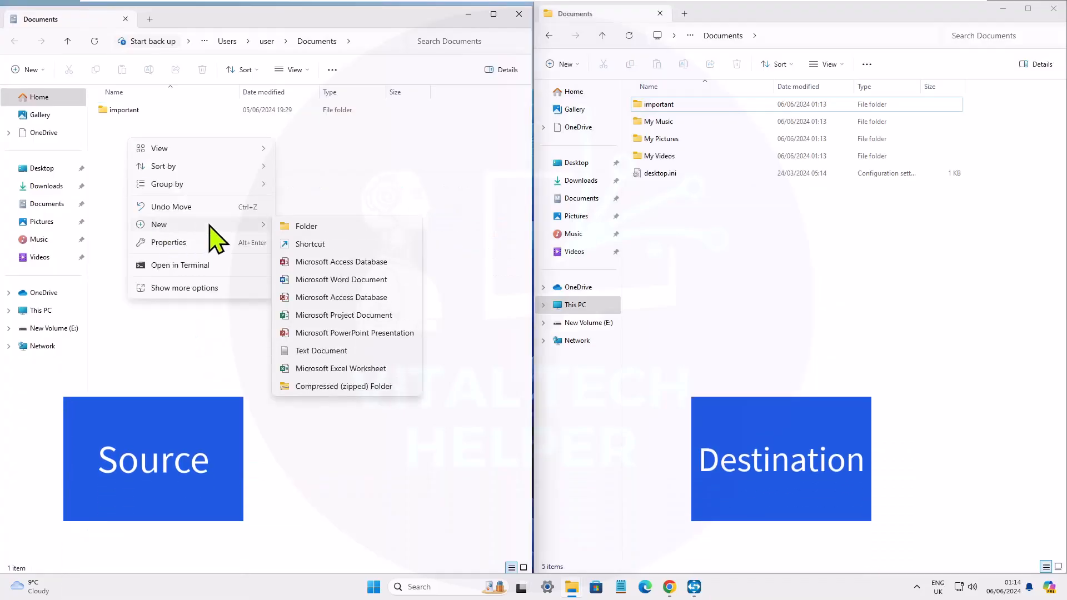
click(334, 351)
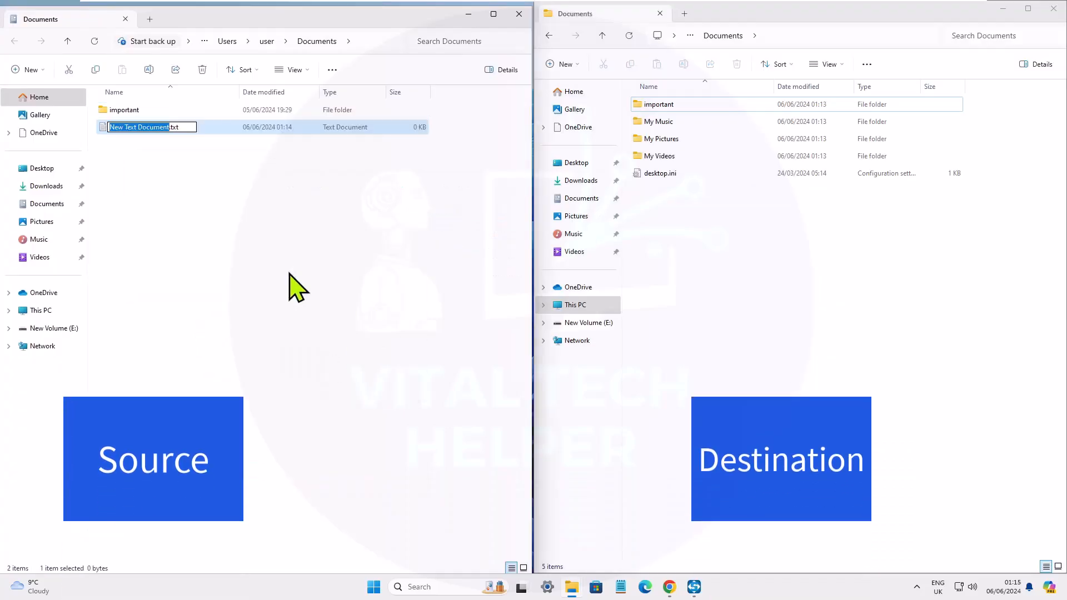
text(test)
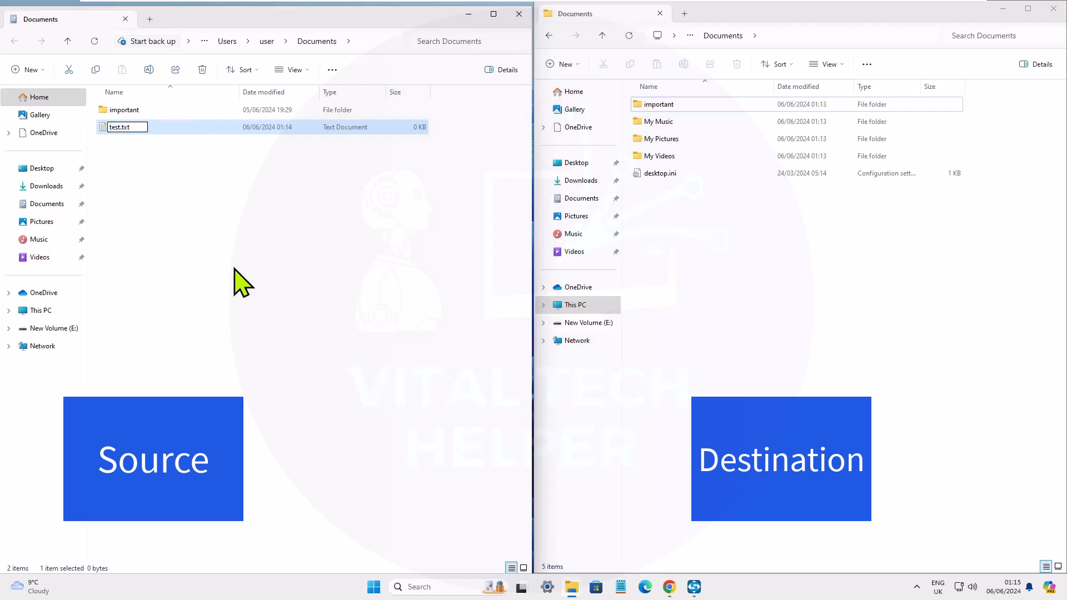
key(Return)
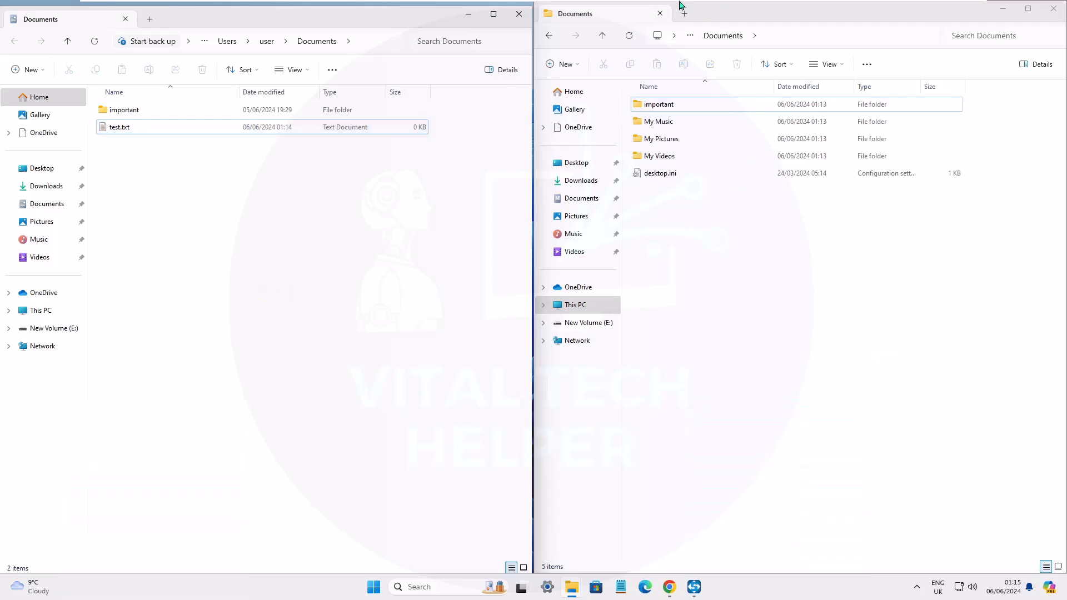
- Switch to MiniTool ShadowMaker and run the Files to sync task for the Documents folder again
click(695, 588)
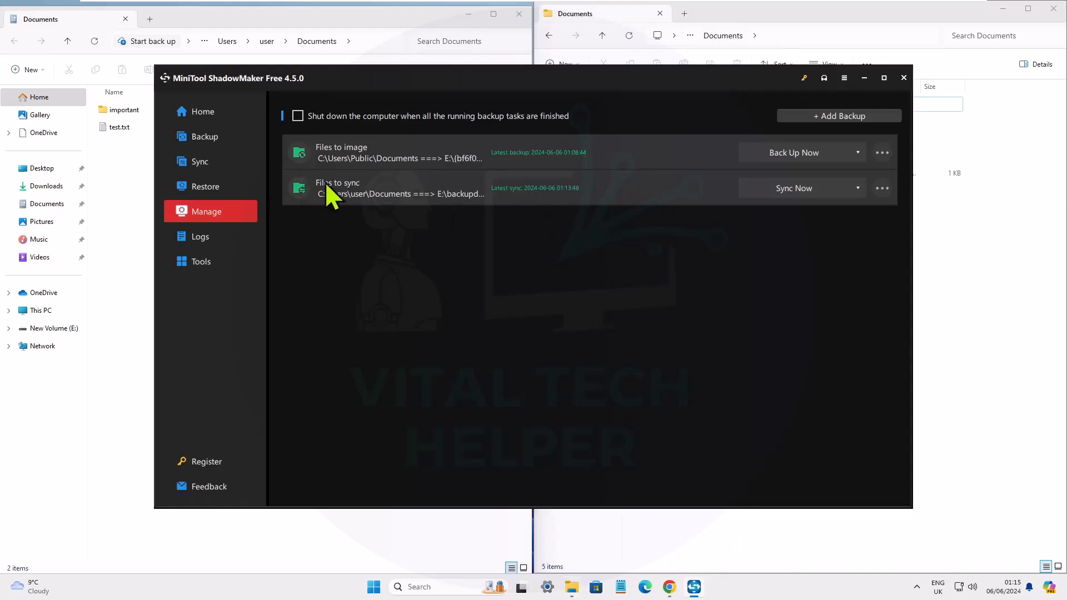
click(788, 192)
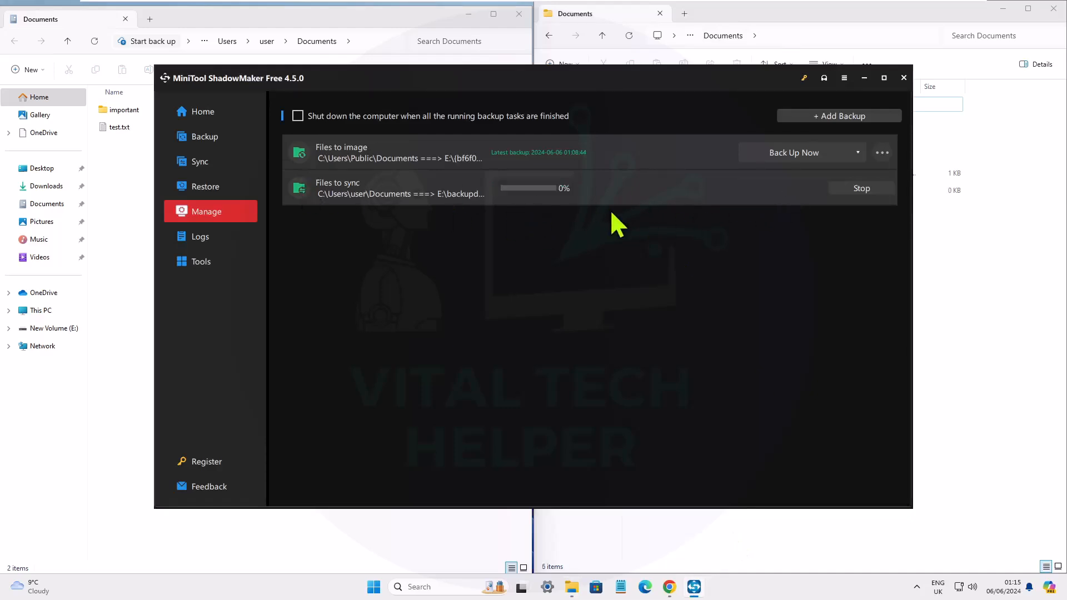
- Switch to File Explorer and create a text document named test 1.txt in the source Documents folder
click(865, 78)
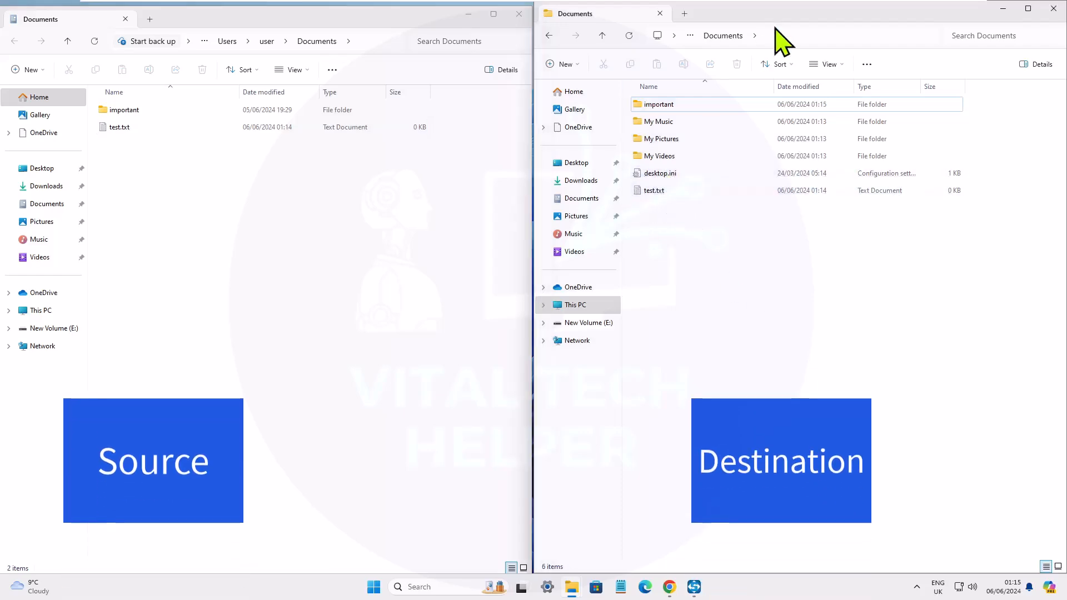
right_click(149, 161)
mouse_move(241, 244)
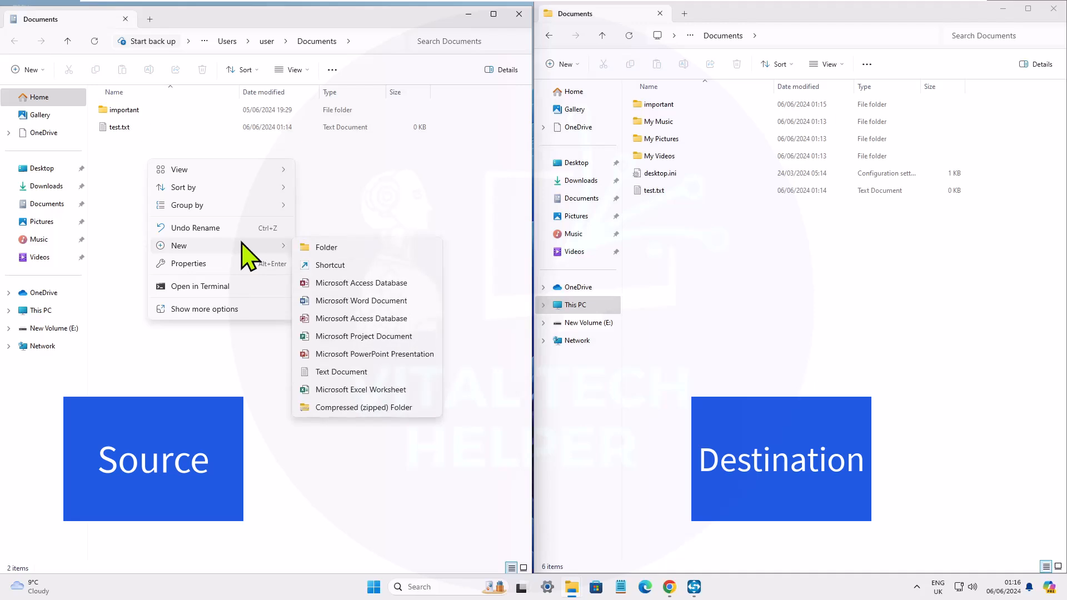
click(336, 372)
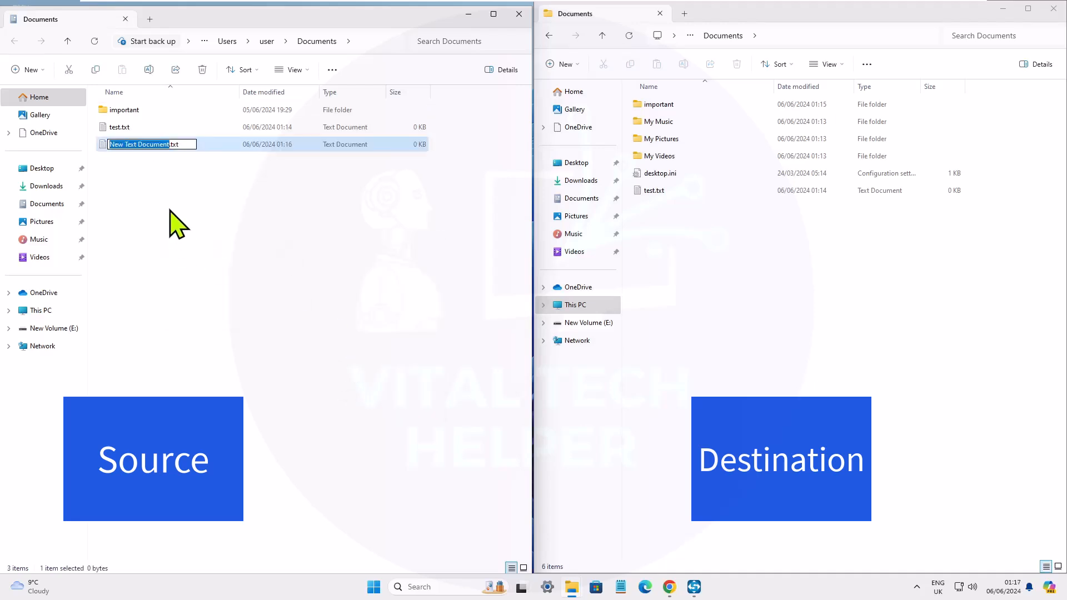
text(test 1)
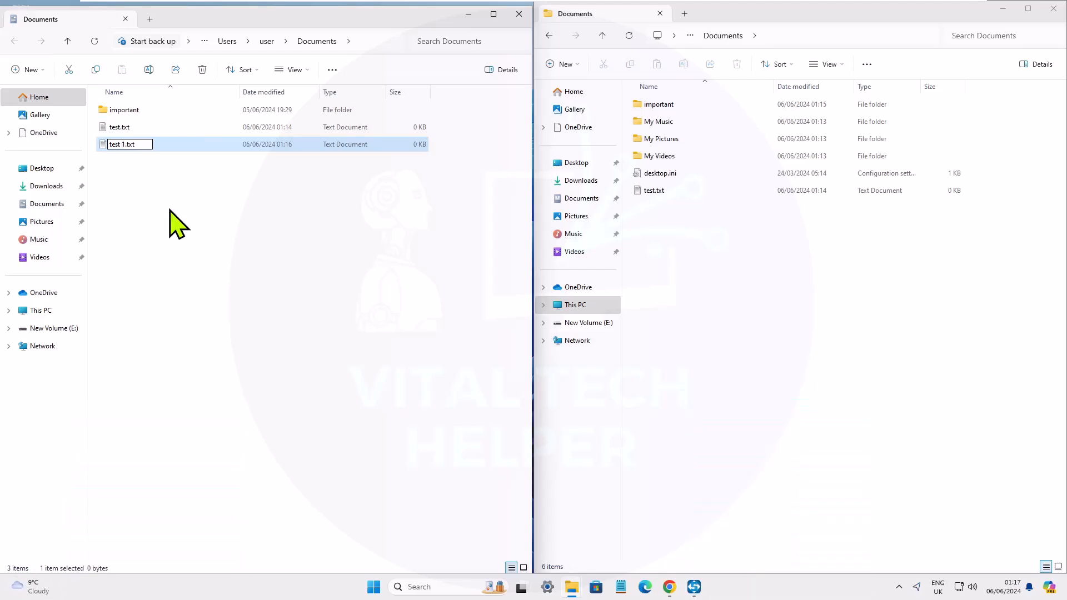
click(169, 210)
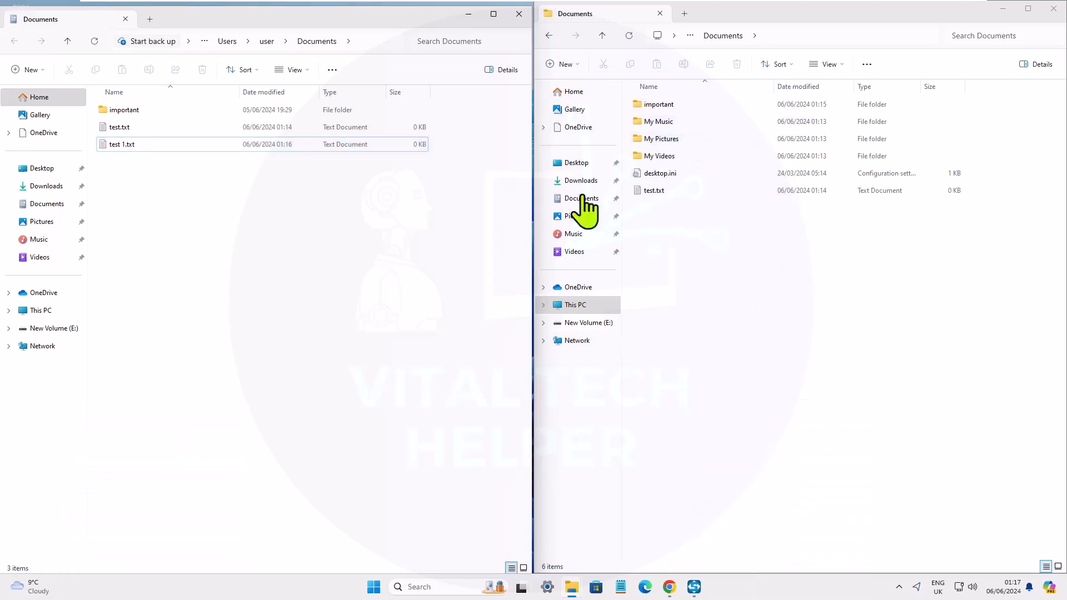
- Switch to MiniTool ShadowMaker and run the Files to sync task once more
click(695, 589)
click(777, 190)
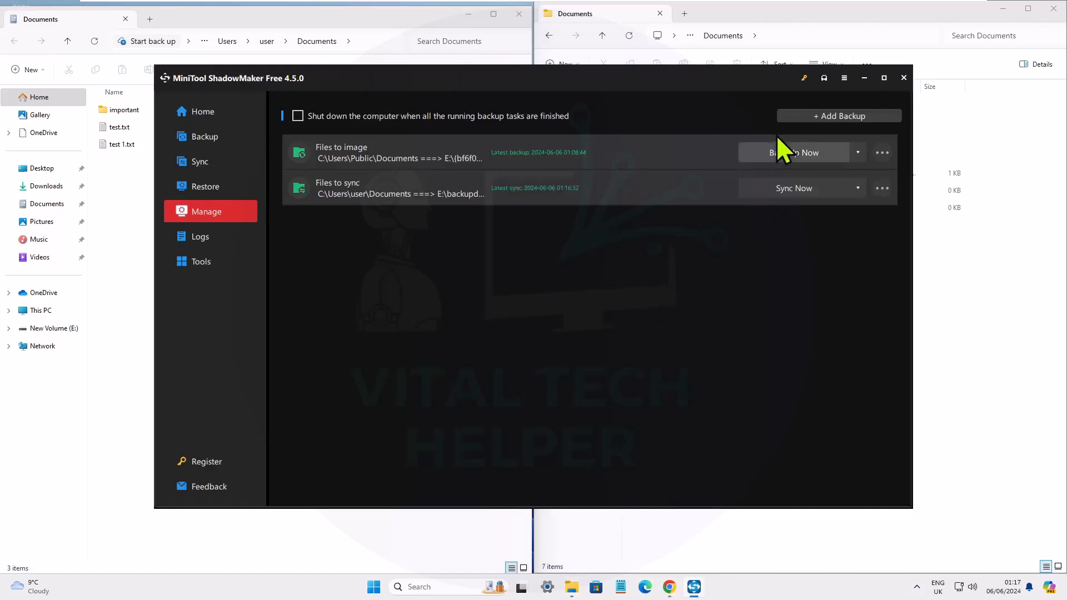
- Switch to File Explorer and delete test.txt and test 1.txt from the source Documents folder
click(865, 78)
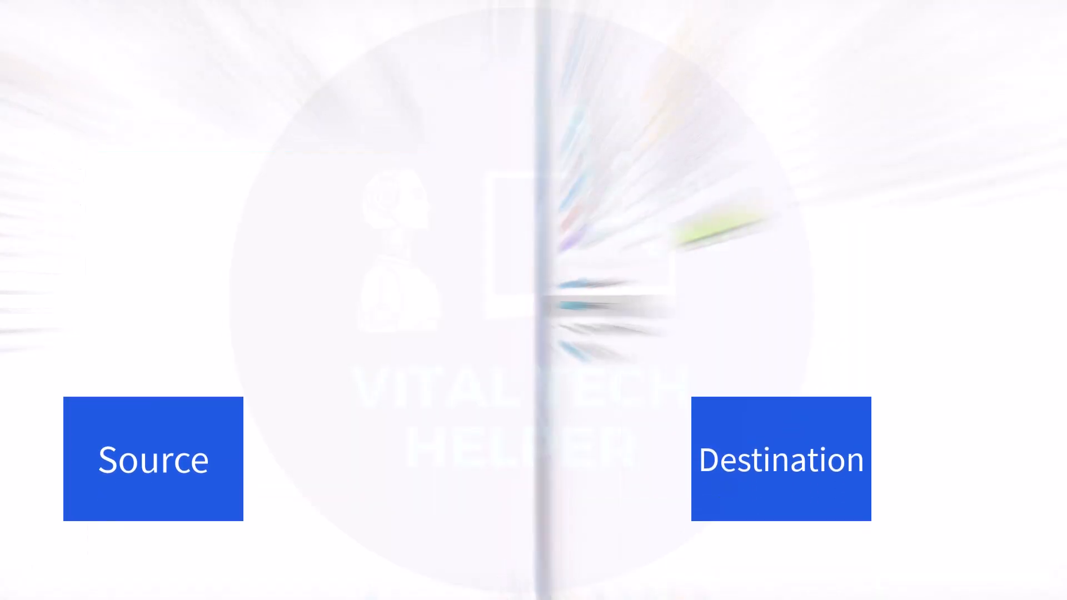
drag(129, 167, 129, 129)
click(203, 70)
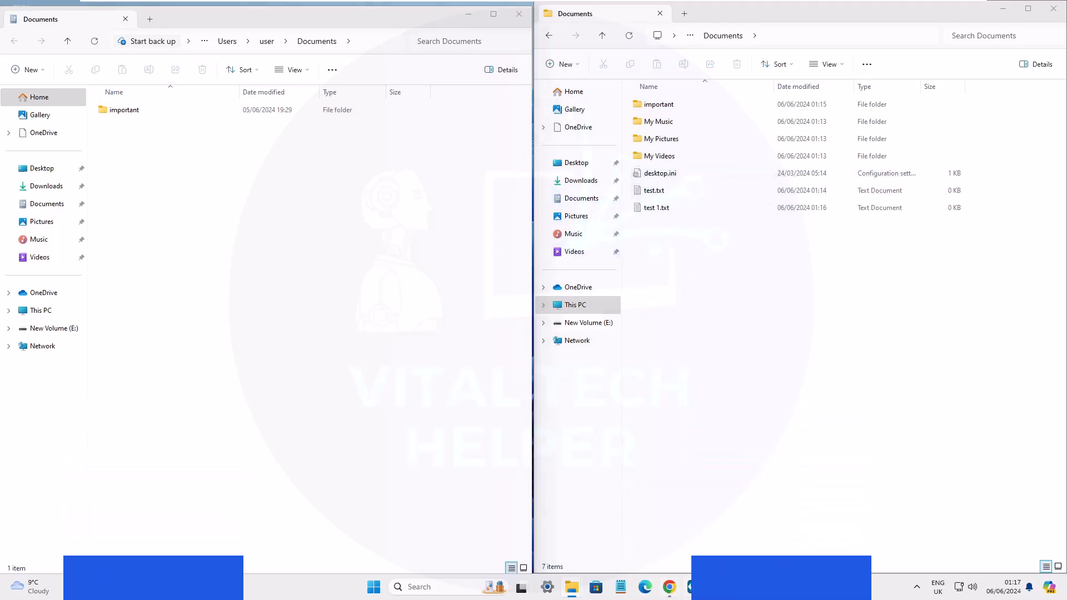
- Run the Files to sync task in MiniTool ShadowMaker and compare the source and destination Documents folders in File Explorer
click(694, 587)
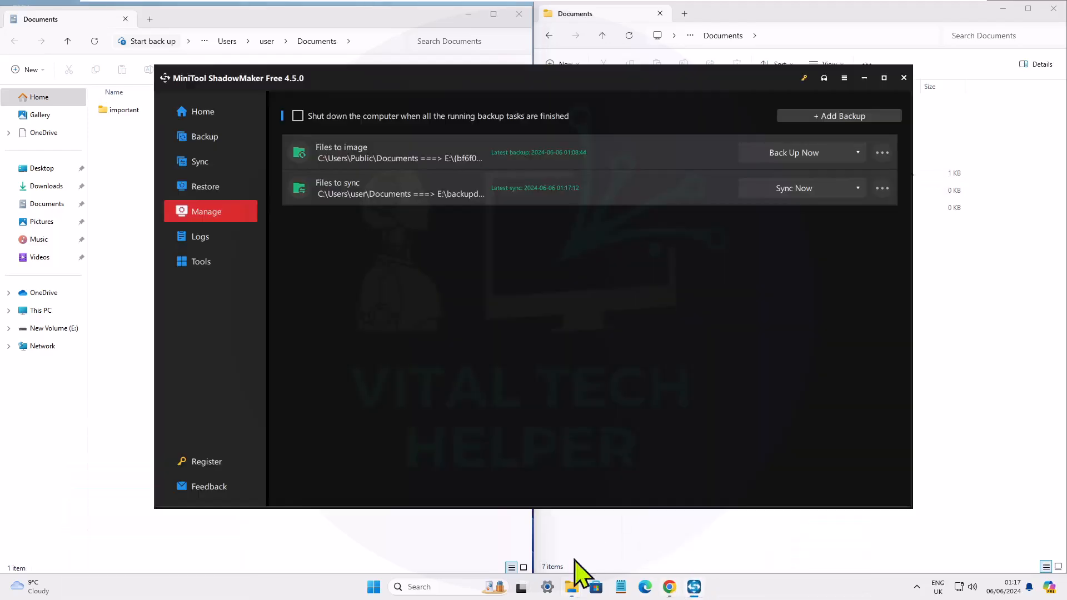
click(790, 193)
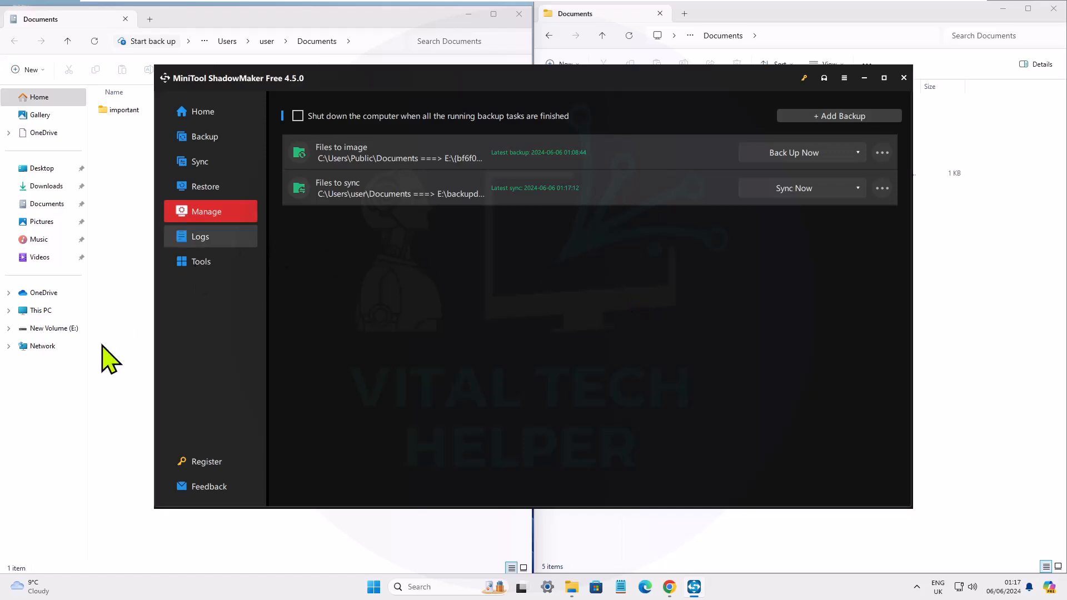
click(132, 341)
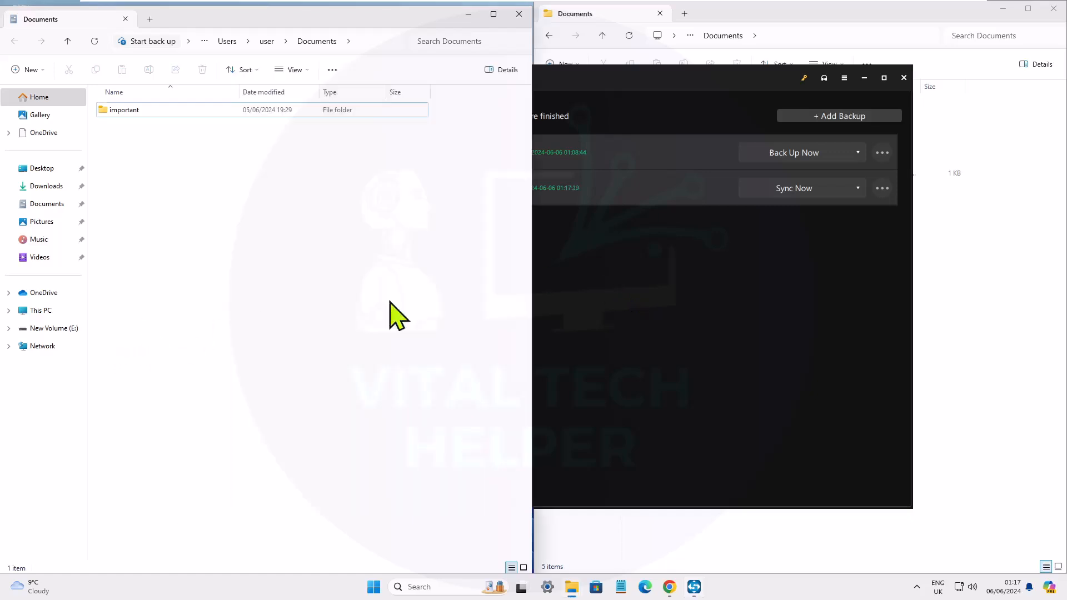
click(1009, 326)
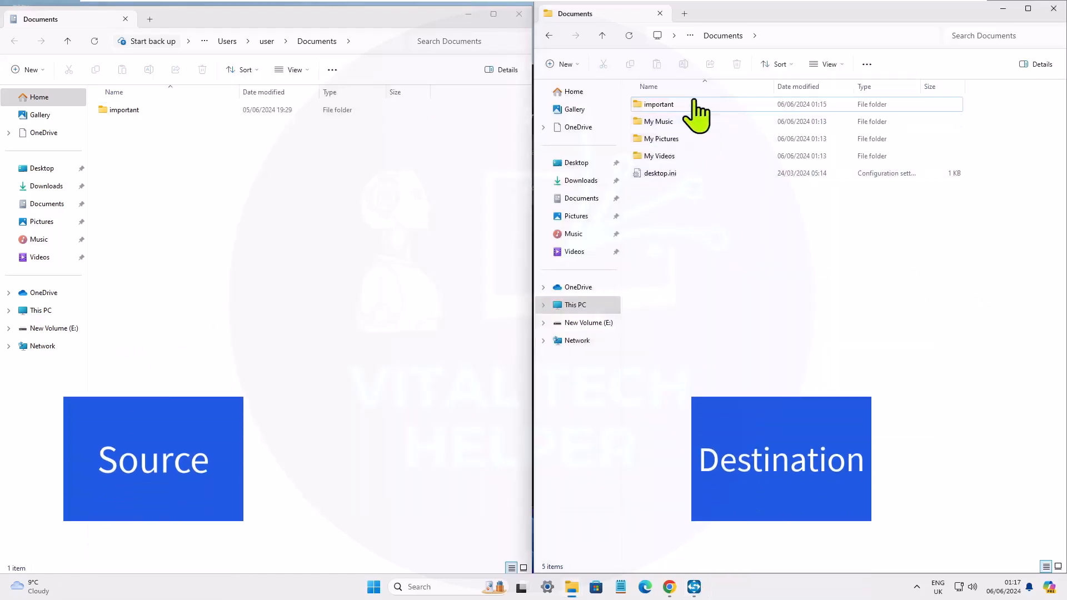
- Switch to MiniTool ShadowMaker, add C:\Users\user\Downloads to the source folders of the Files to sync task and sync it immediately
click(694, 587)
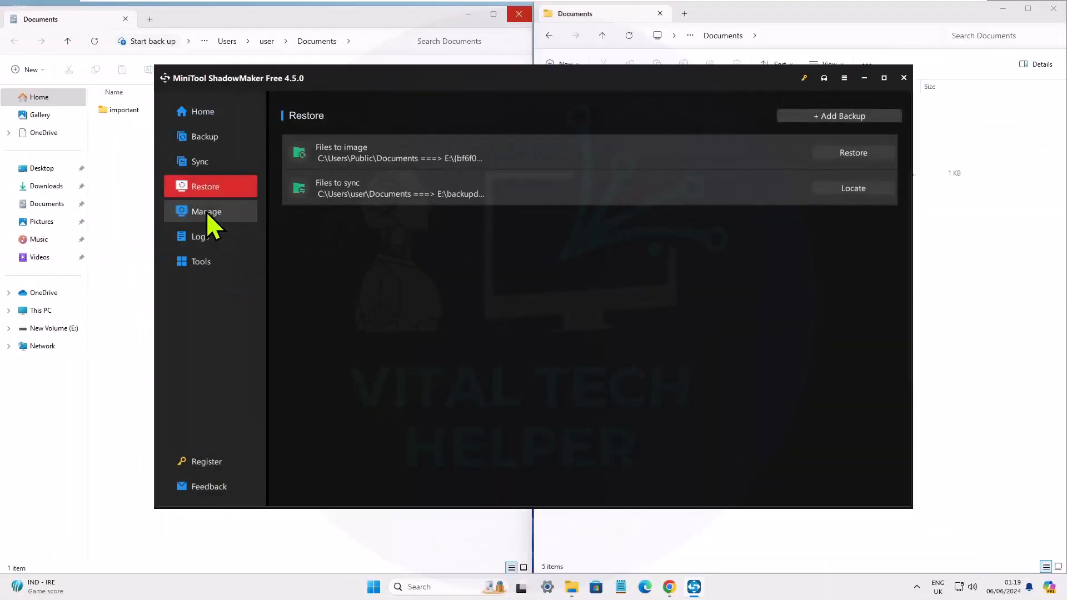
click(207, 212)
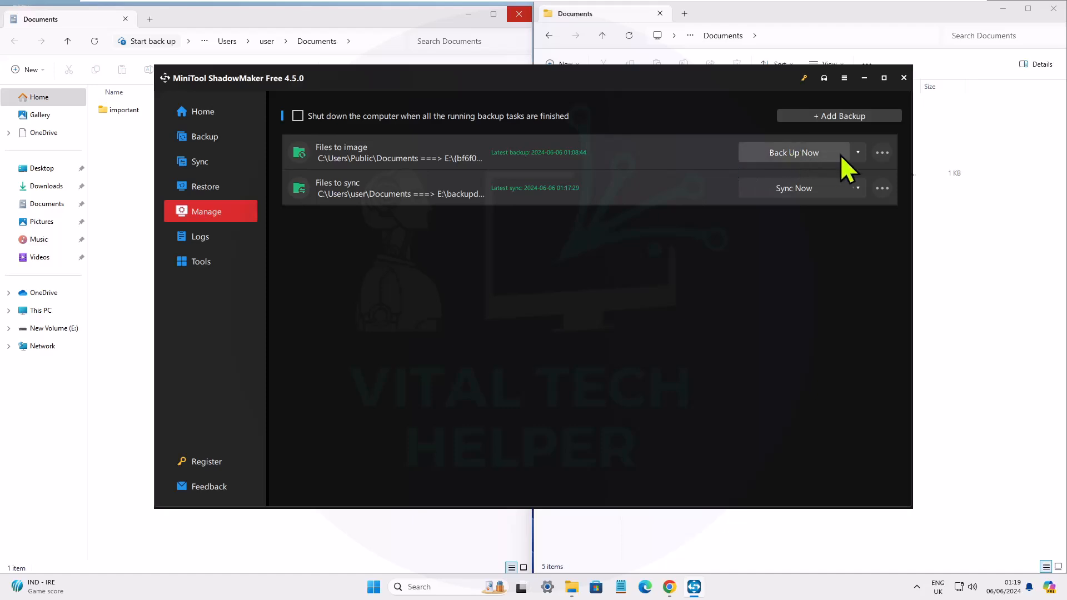
click(858, 152)
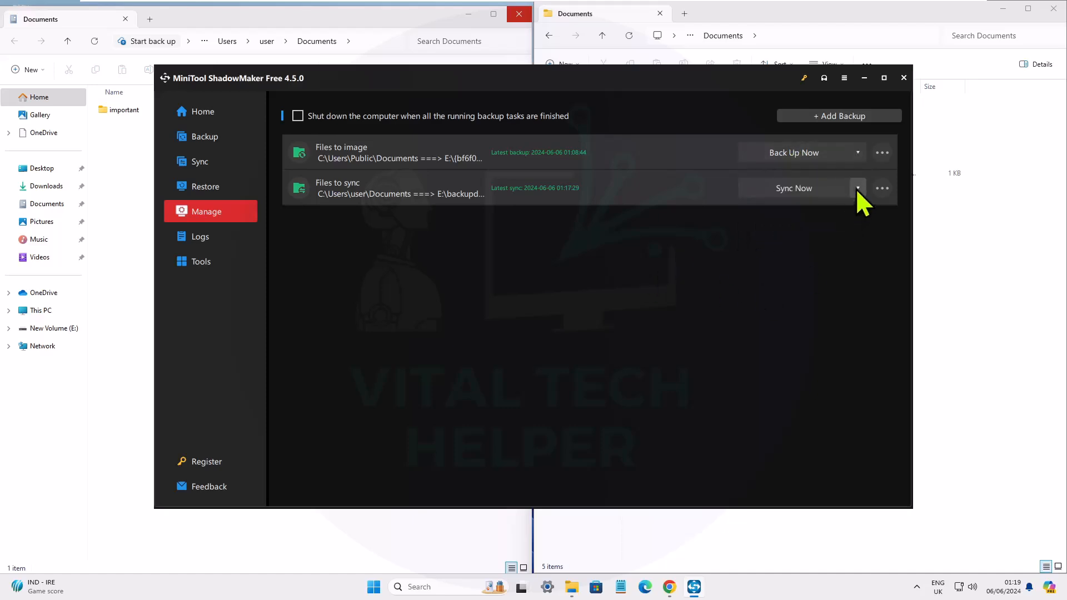
click(857, 188)
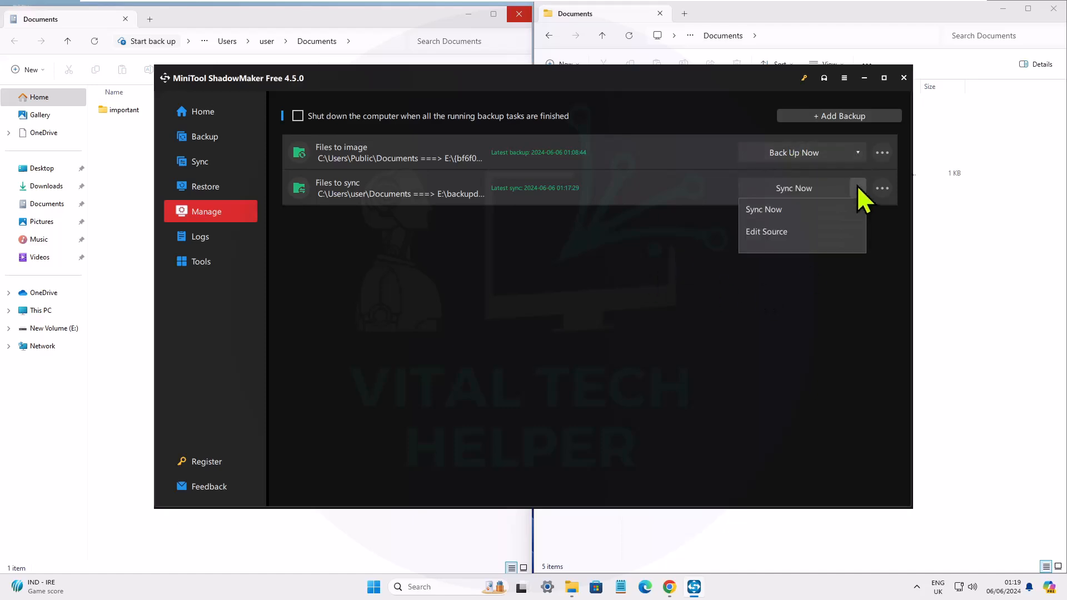
click(768, 232)
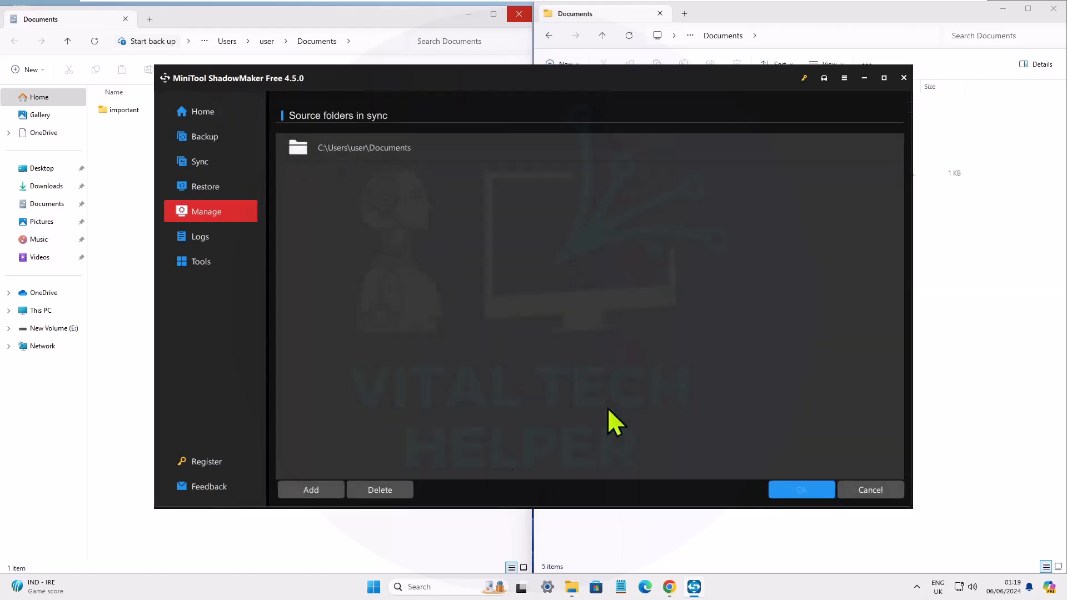
click(311, 491)
click(358, 144)
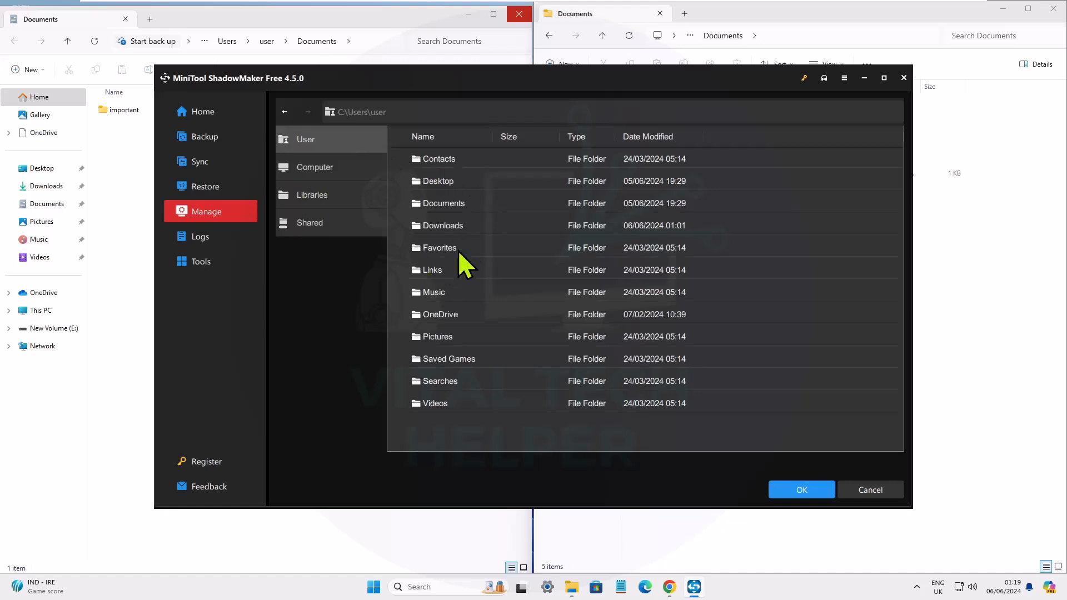
click(456, 227)
click(798, 491)
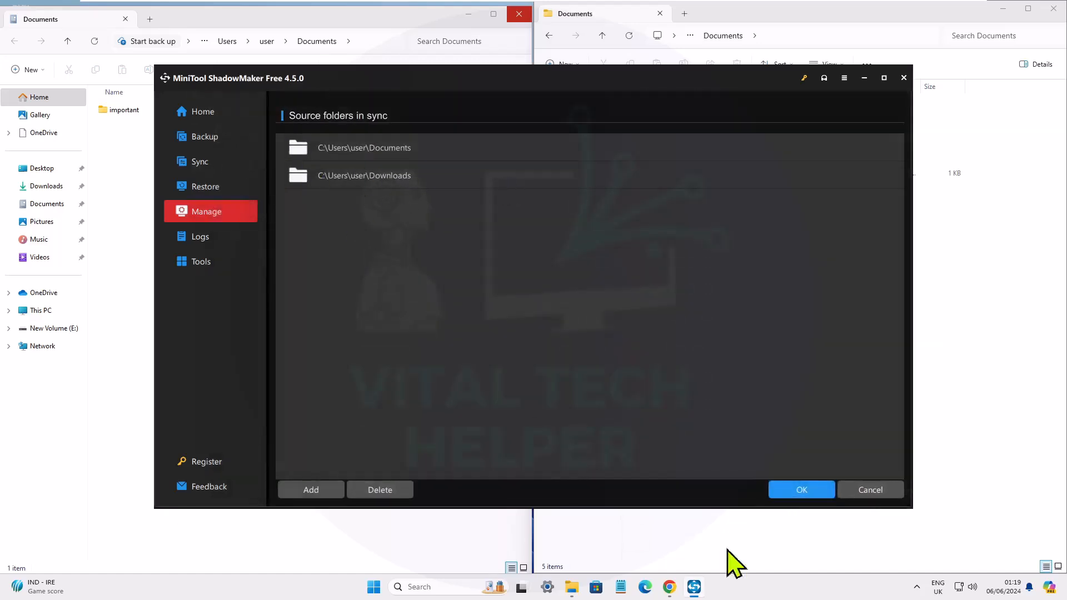
click(798, 491)
click(562, 310)
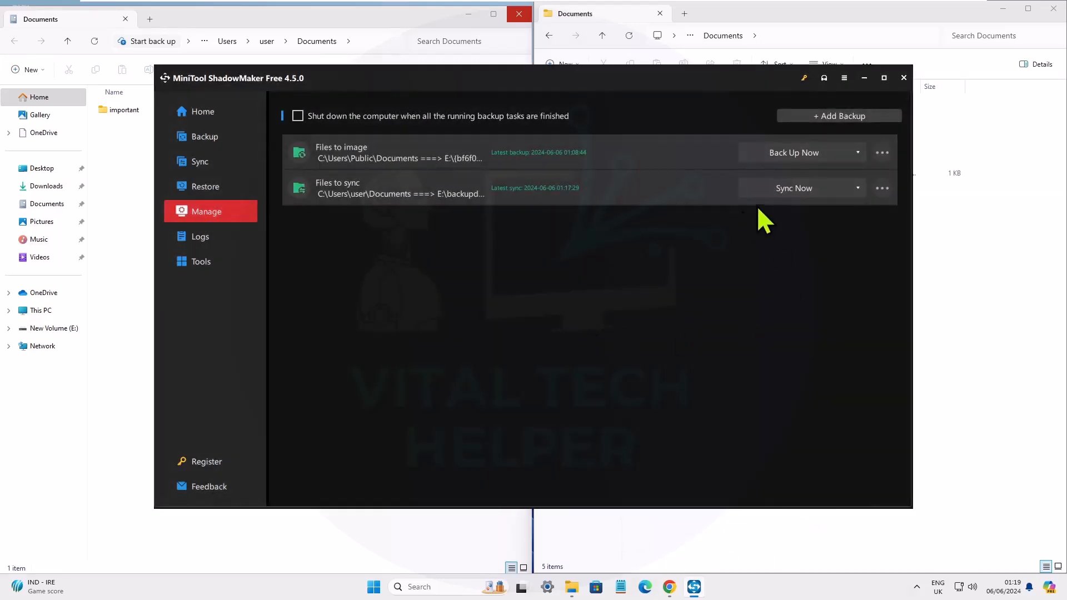
click(792, 188)
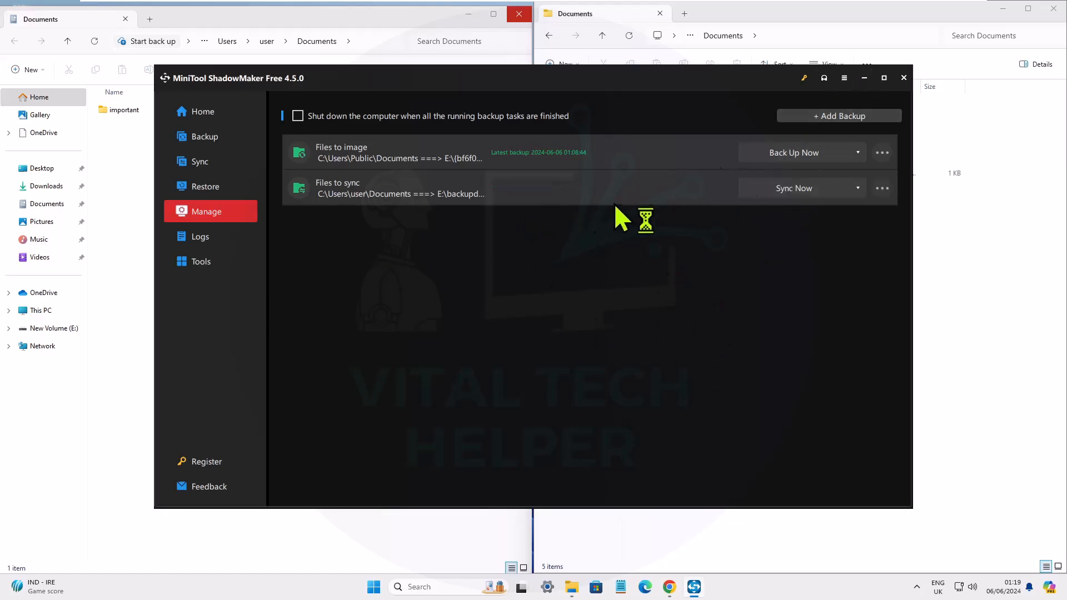
- Switch to File Explorer and compare the Downloads folder in the sync destination with the source C:\Users\user\Downloads
click(865, 78)
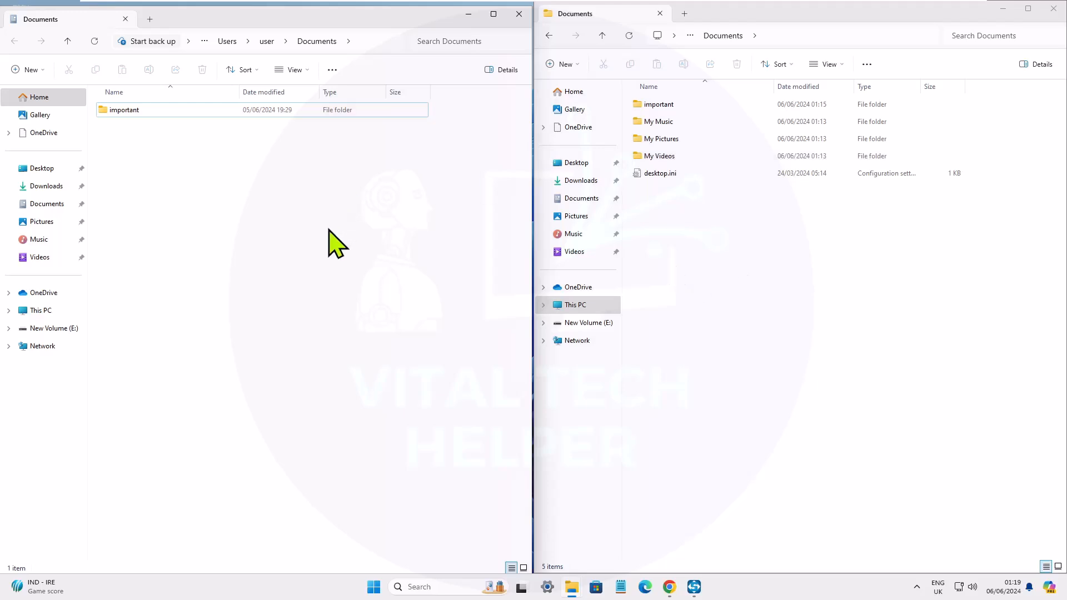
click(551, 35)
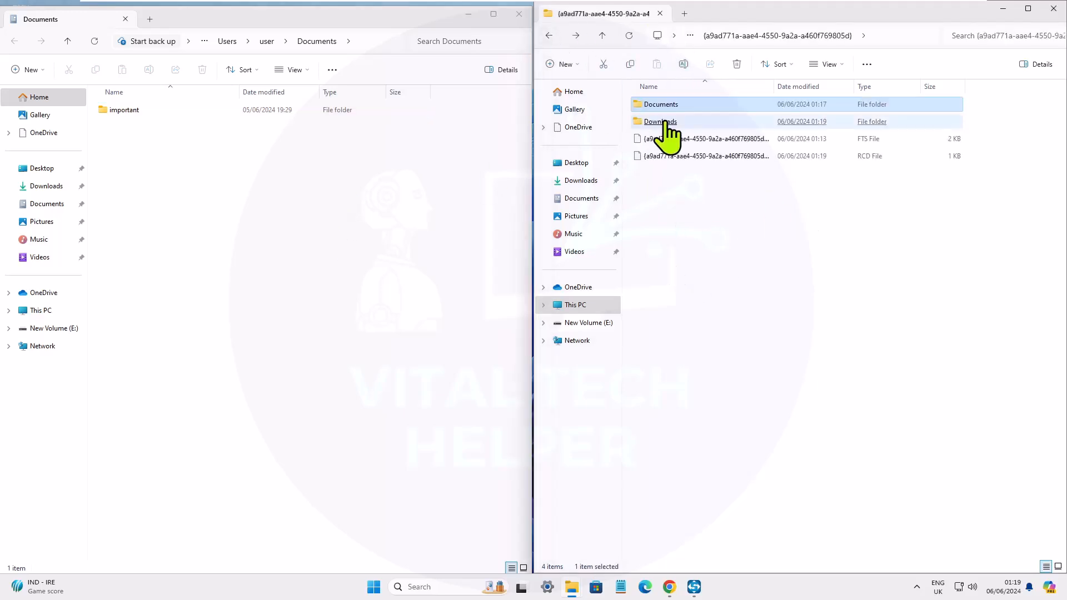
click(242, 183)
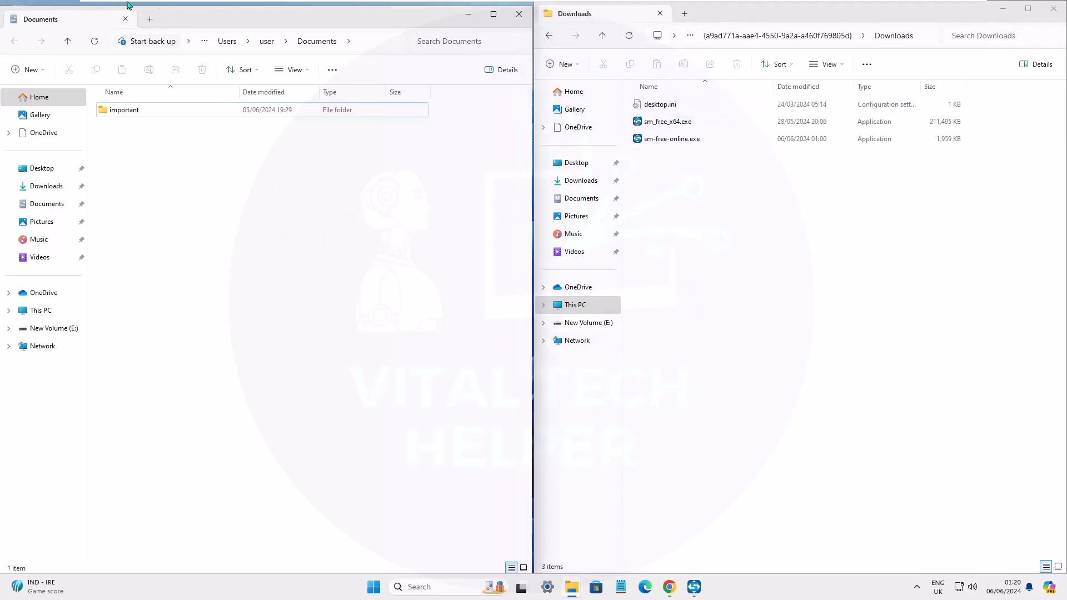
click(266, 42)
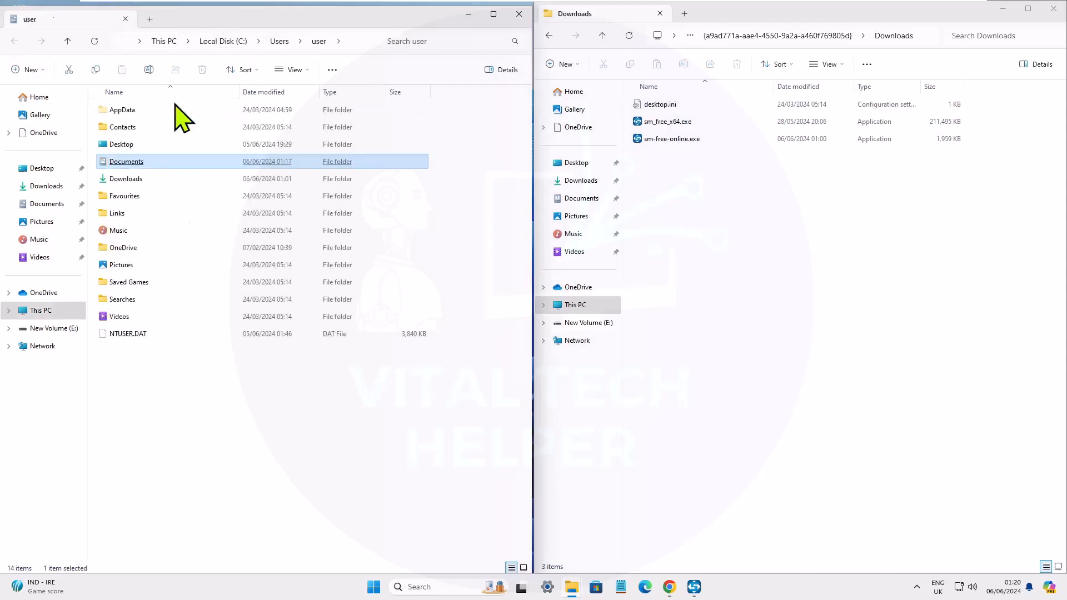
double_click(139, 178)
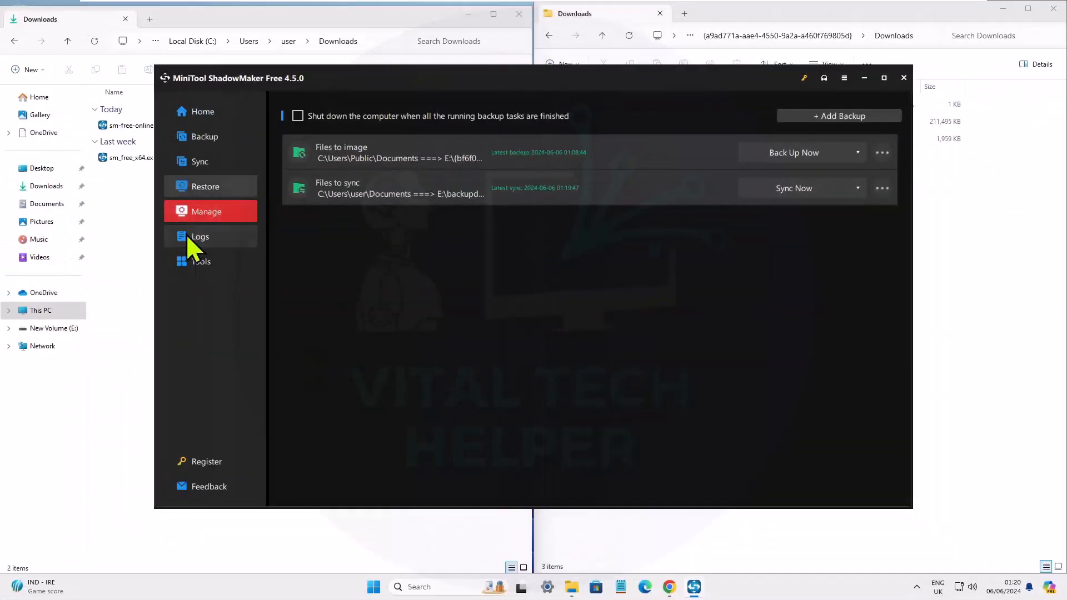
- Switch to MiniTool ShadowMaker and examine the Media Builder and Add Boot Menu tools, exiting each without making changes
click(197, 259)
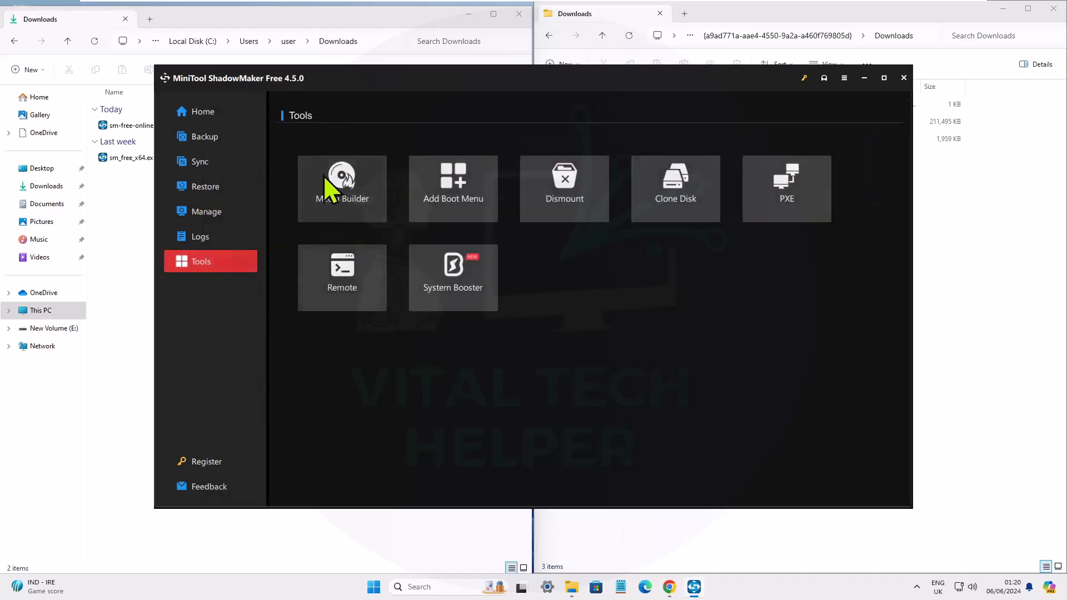
click(336, 205)
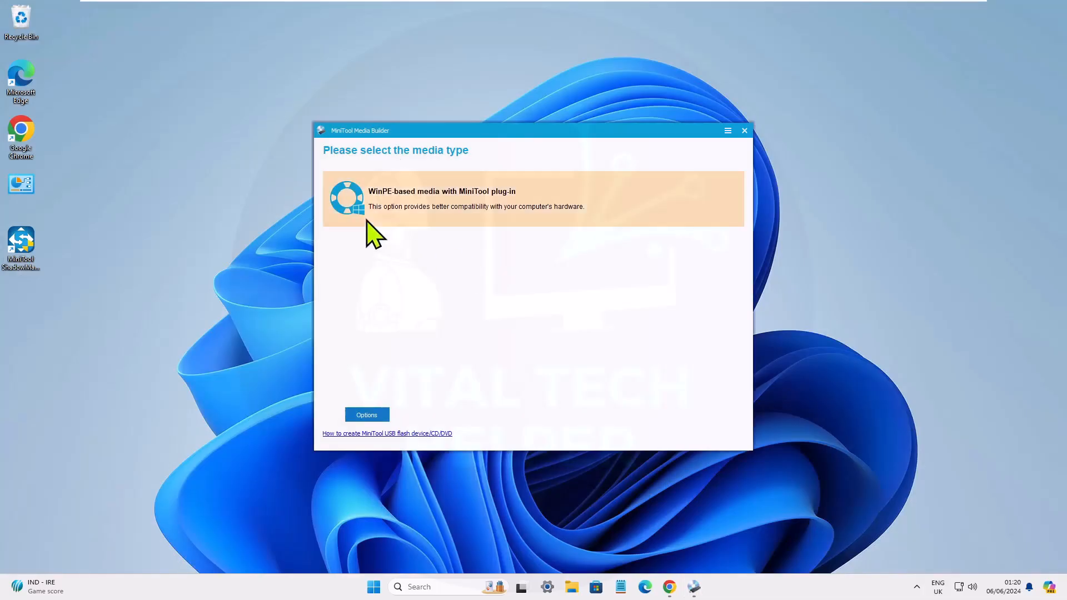
click(743, 136)
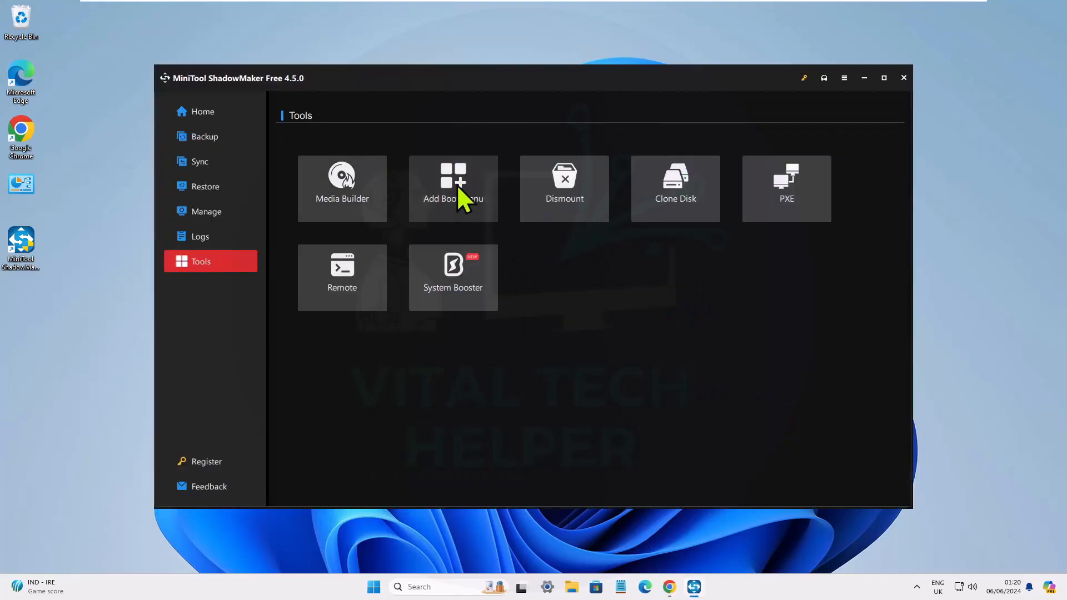
click(459, 184)
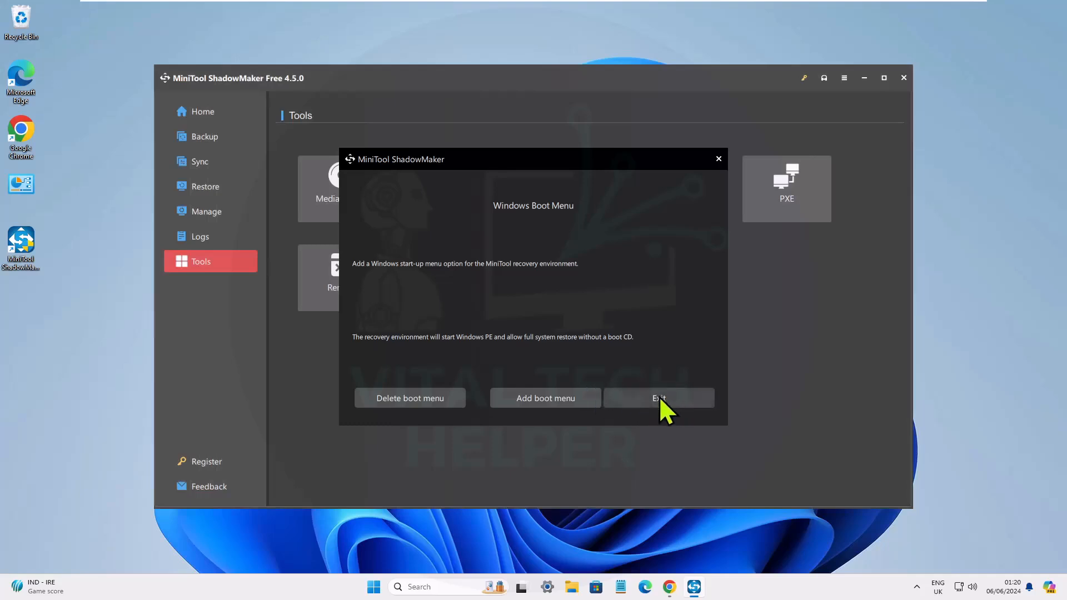
click(659, 399)
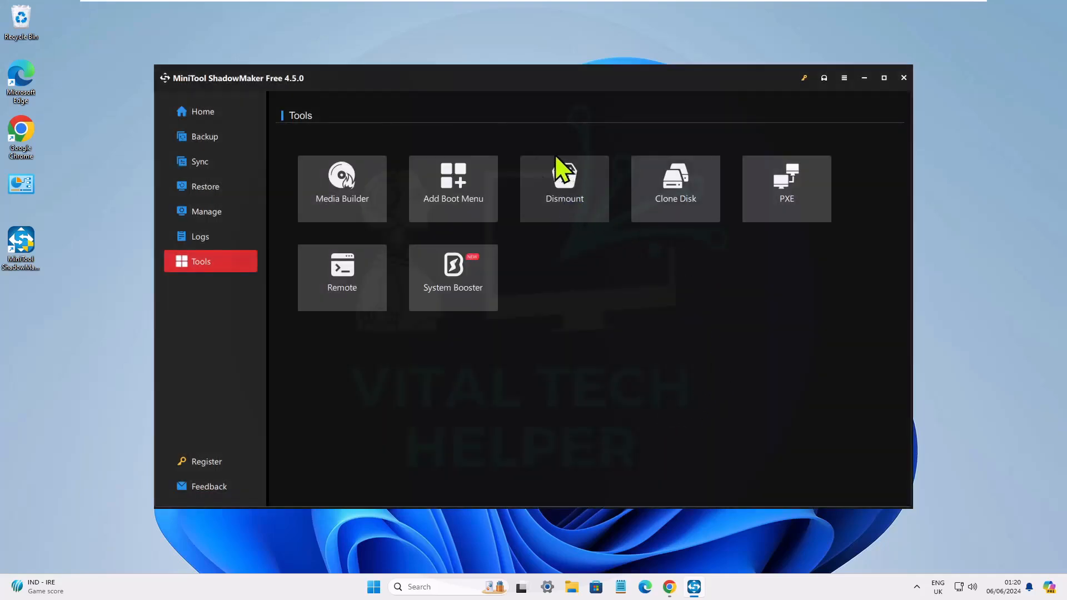
- Examine the Dismount volume list and the Clone Disk source disk selection, cancelling out of both
click(561, 219)
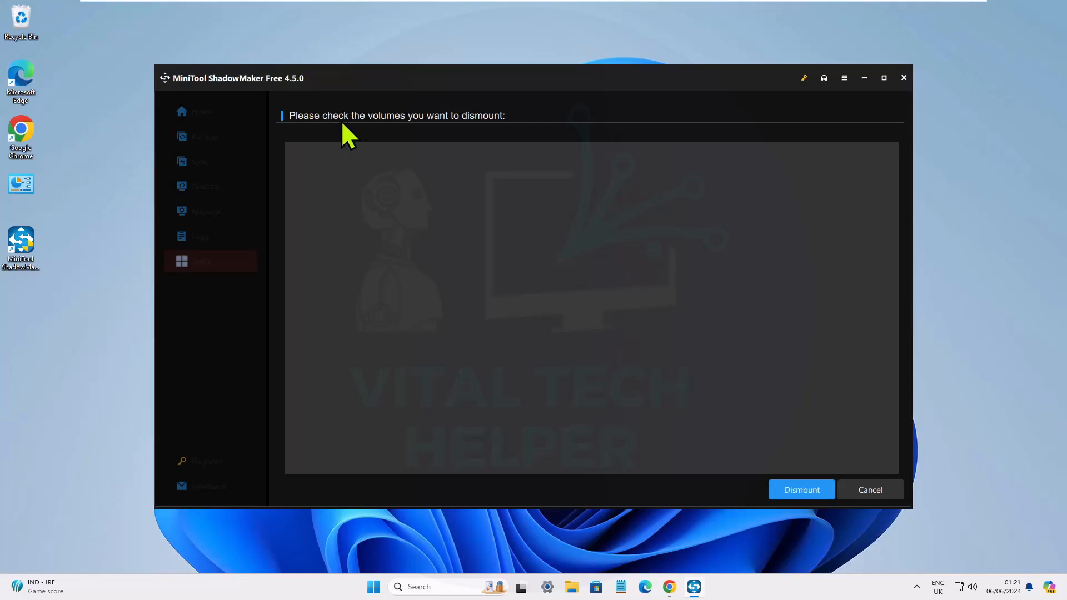
click(861, 487)
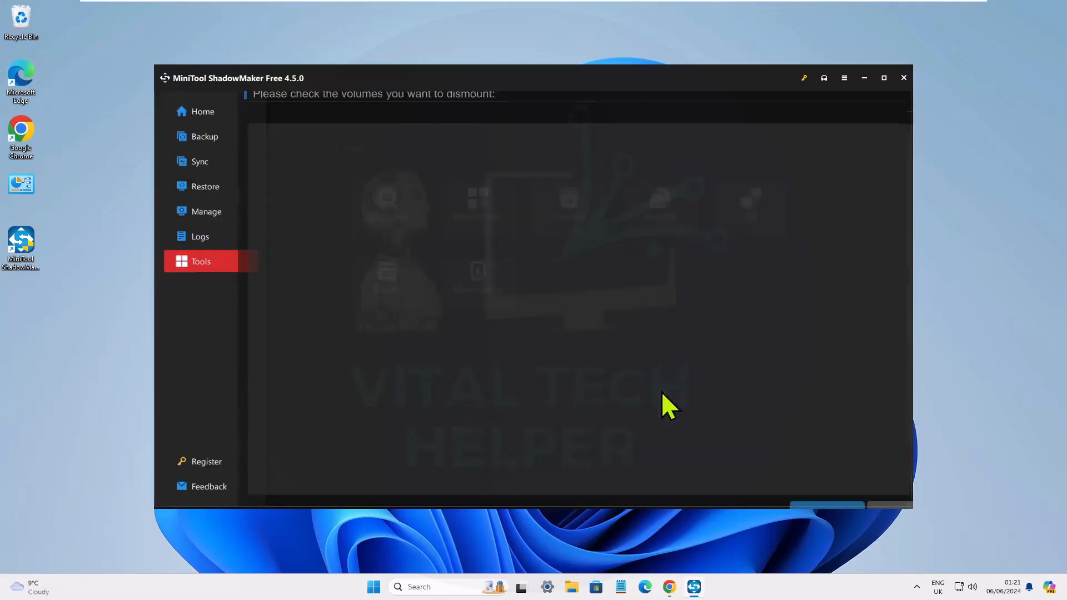
click(668, 202)
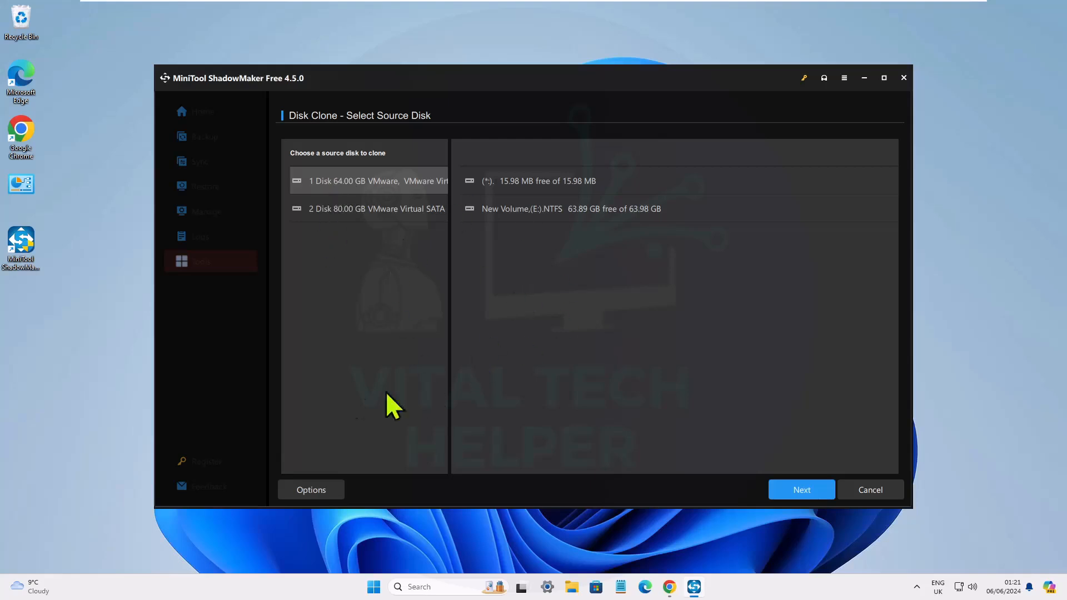
click(871, 490)
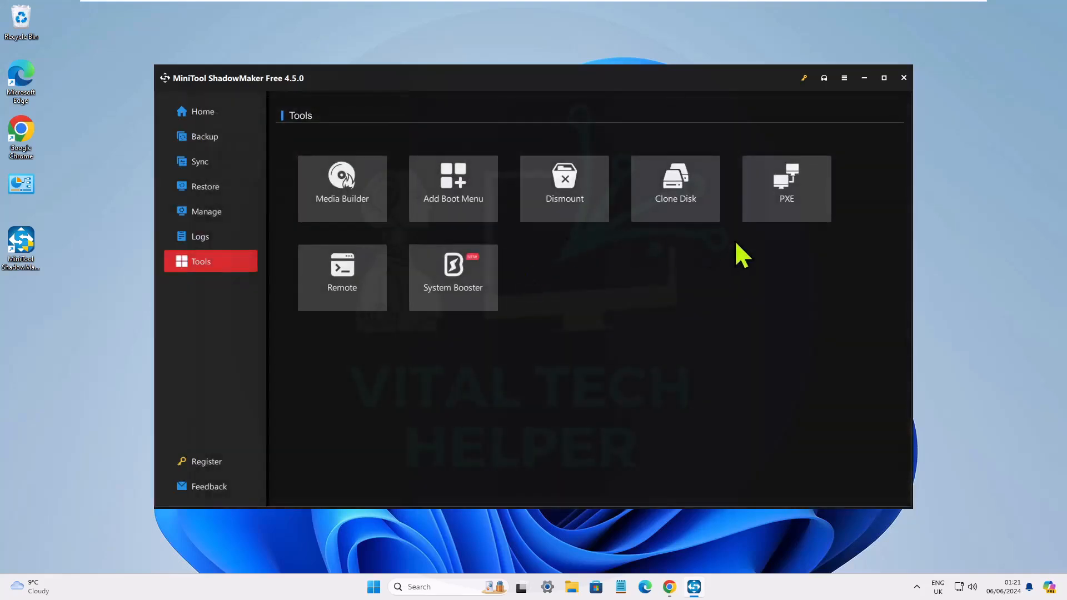
- Examine the PXE, Remote and System Booster tools, closing the edition notices and minimizing the System Booster web page
click(784, 198)
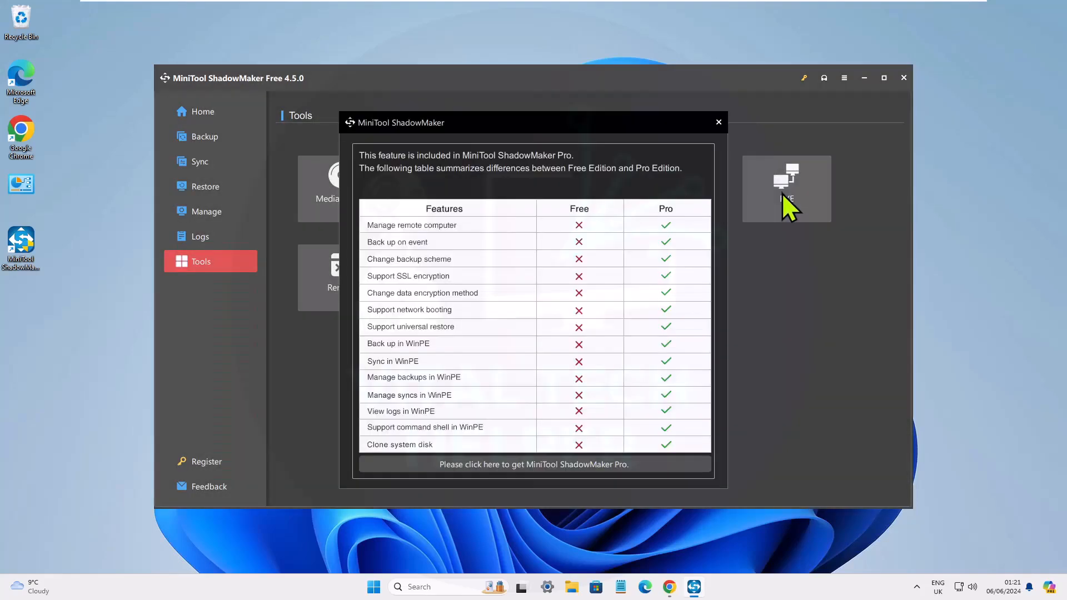
click(721, 121)
click(354, 288)
click(719, 122)
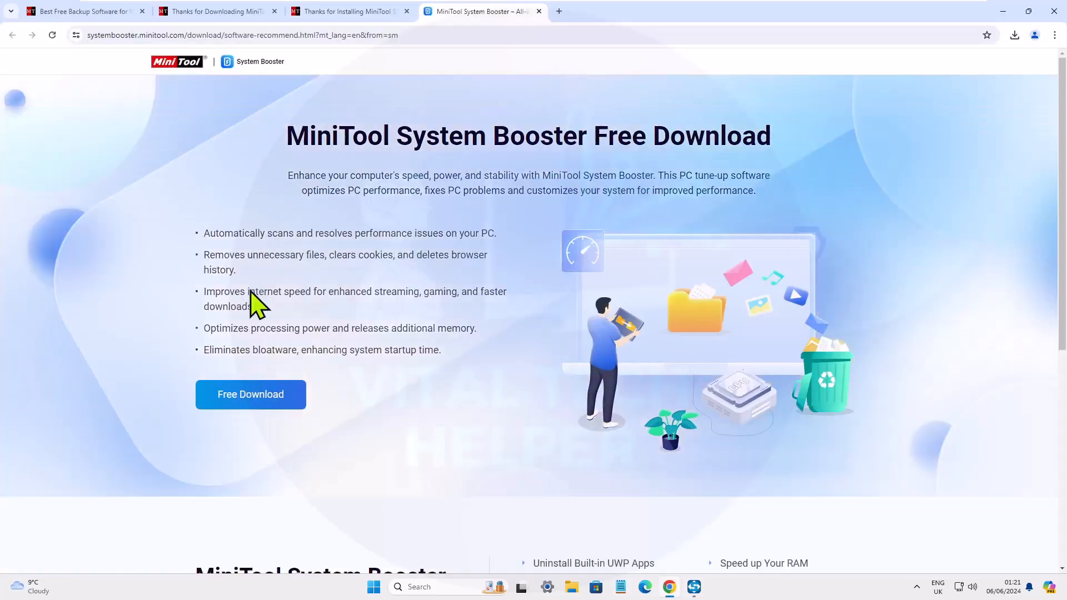
click(1003, 11)
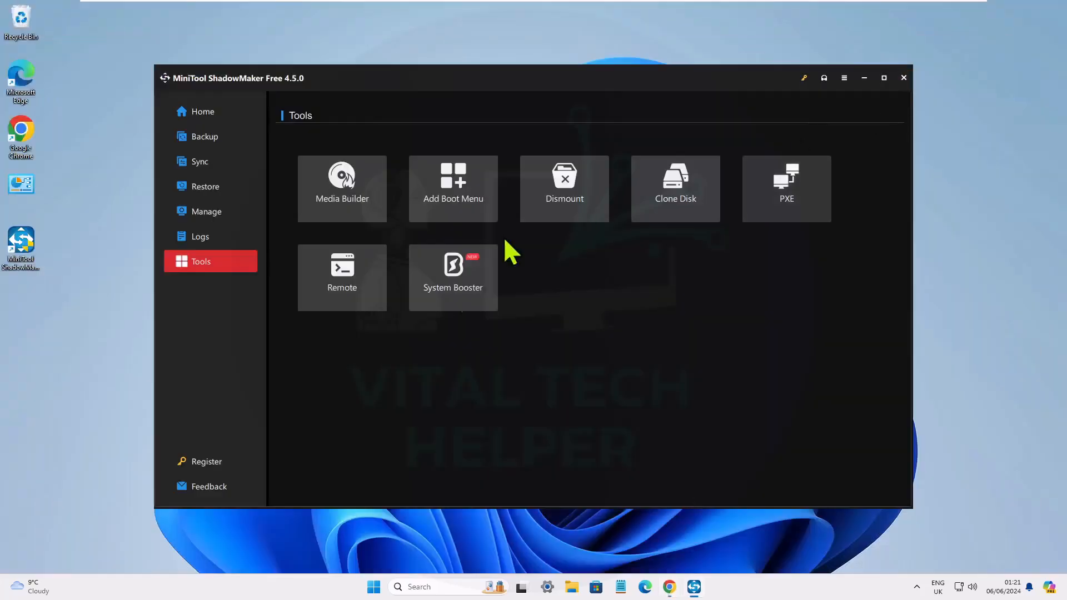
- Review the Home overview of backup sources, last backup and available restore images, and minimize the program window
click(213, 116)
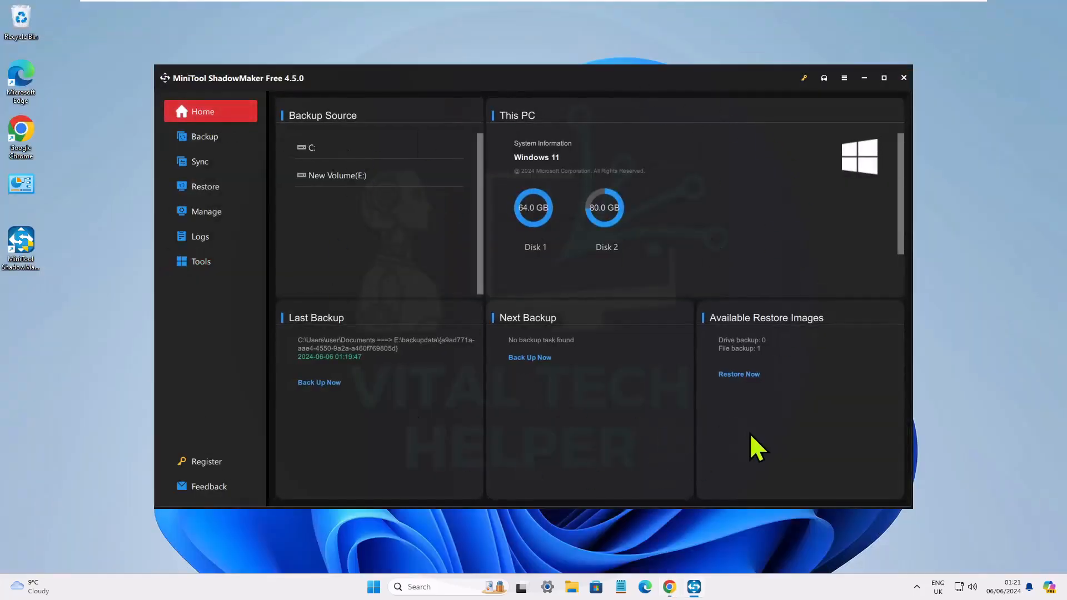
click(864, 78)
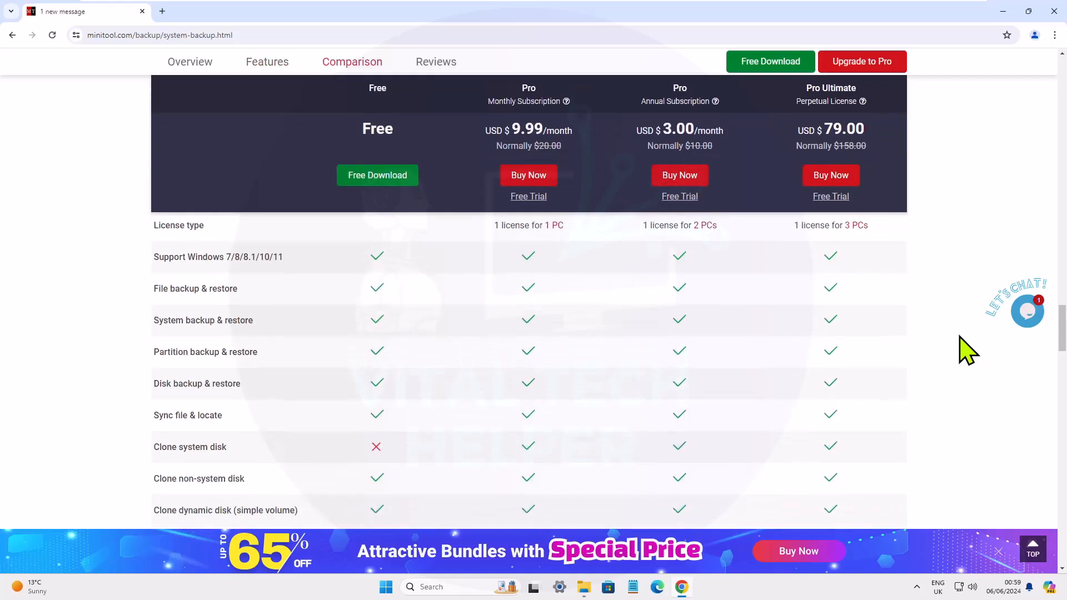
- Switch to Chrome and examine the Free and Pro edition feature comparison on the MiniTool system backup page
scroll(968, 350, down, 1)
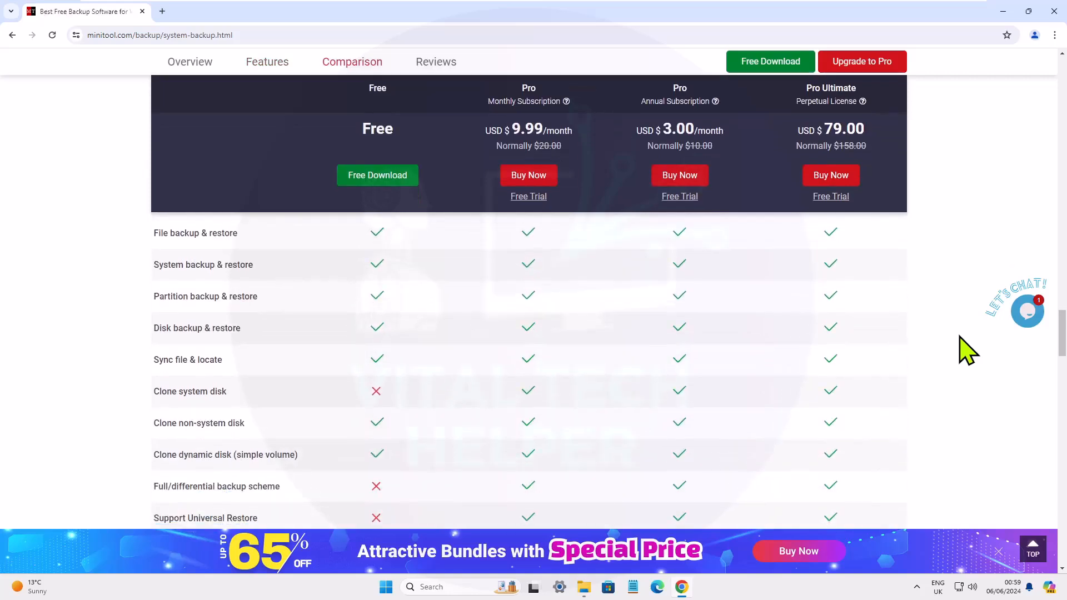
scroll(967, 350, down, 1)
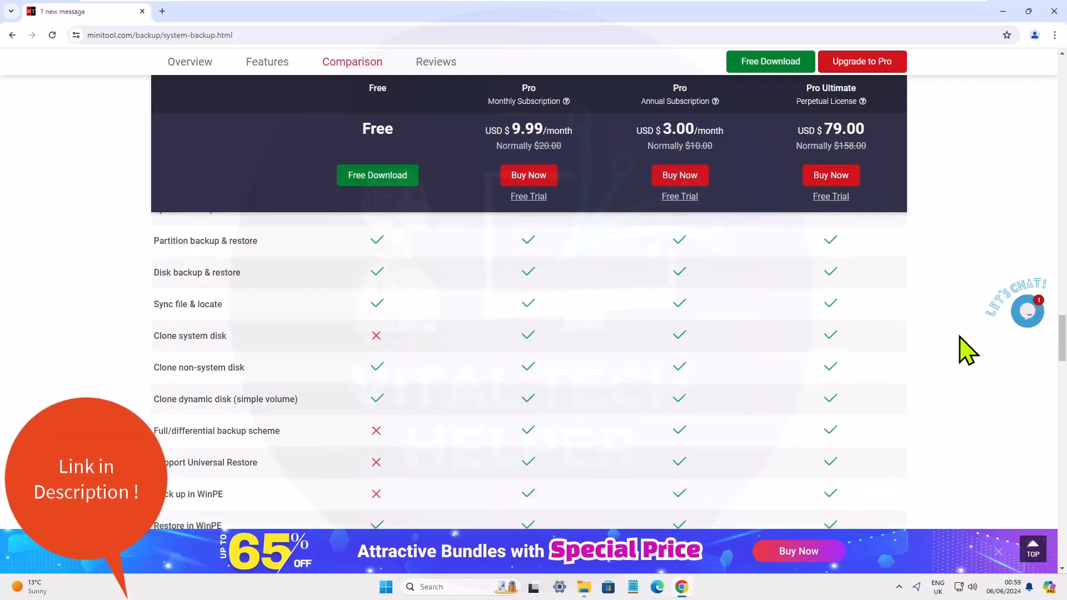
scroll(968, 350, down, 1)
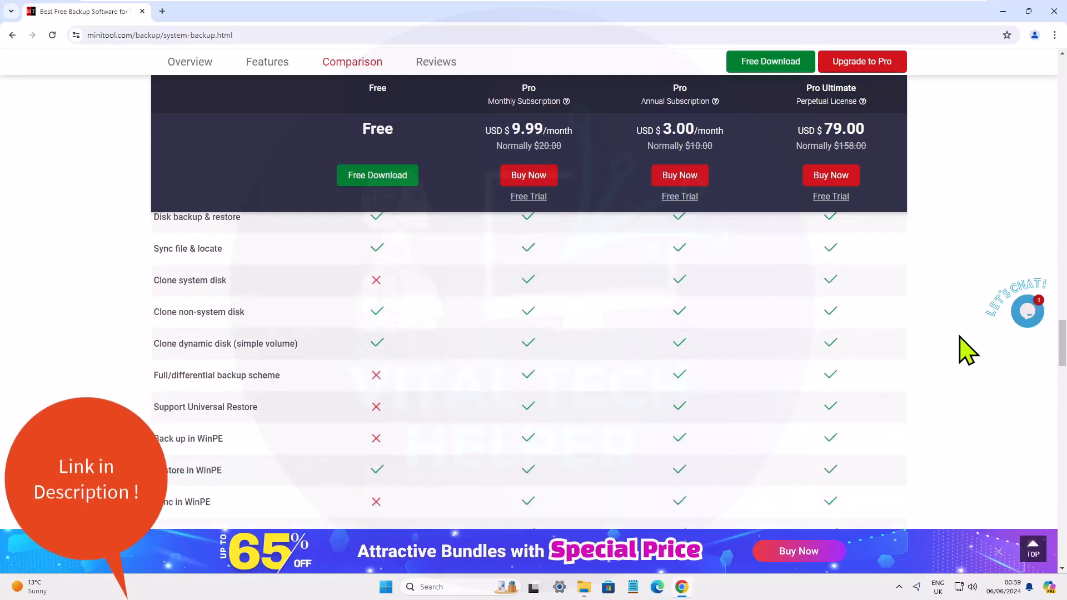